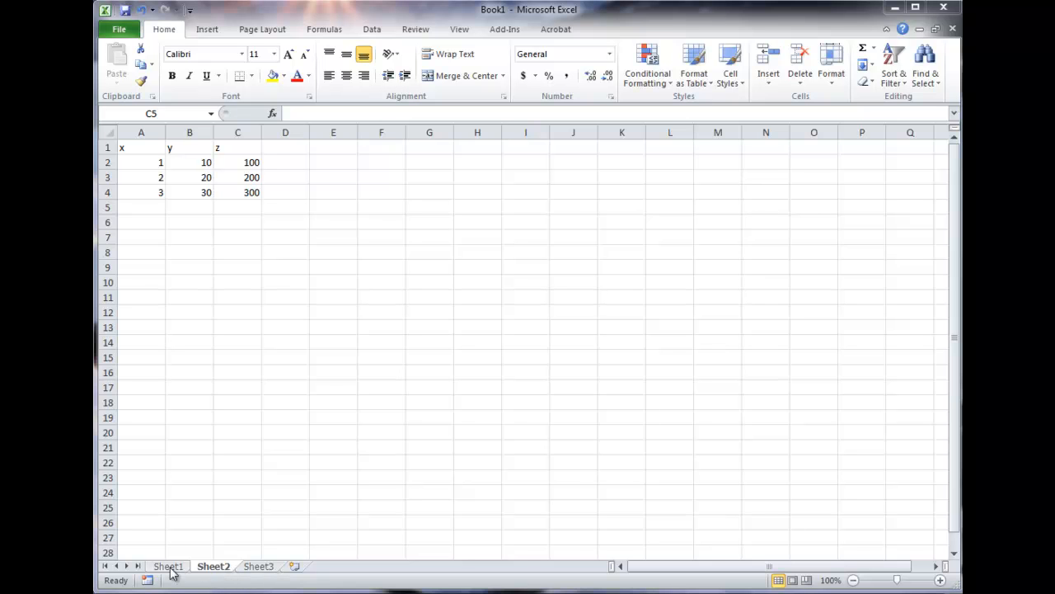
Rename the Sheet2 worksheet as Formulas
{"action": "left_click", "coordinate": [169, 567]}
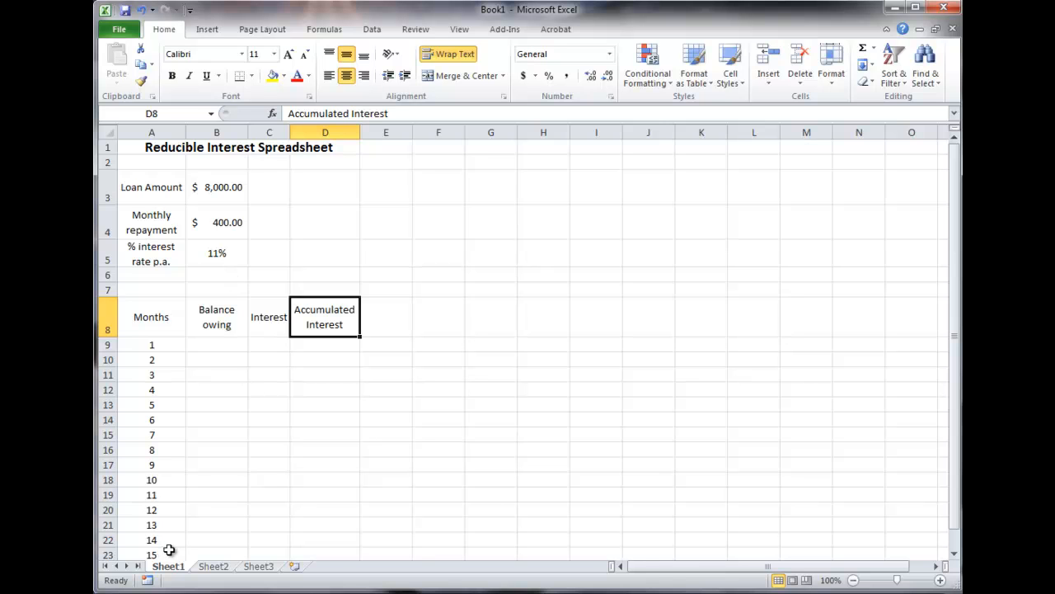
{"action": "left_click", "coordinate": [215, 567]}
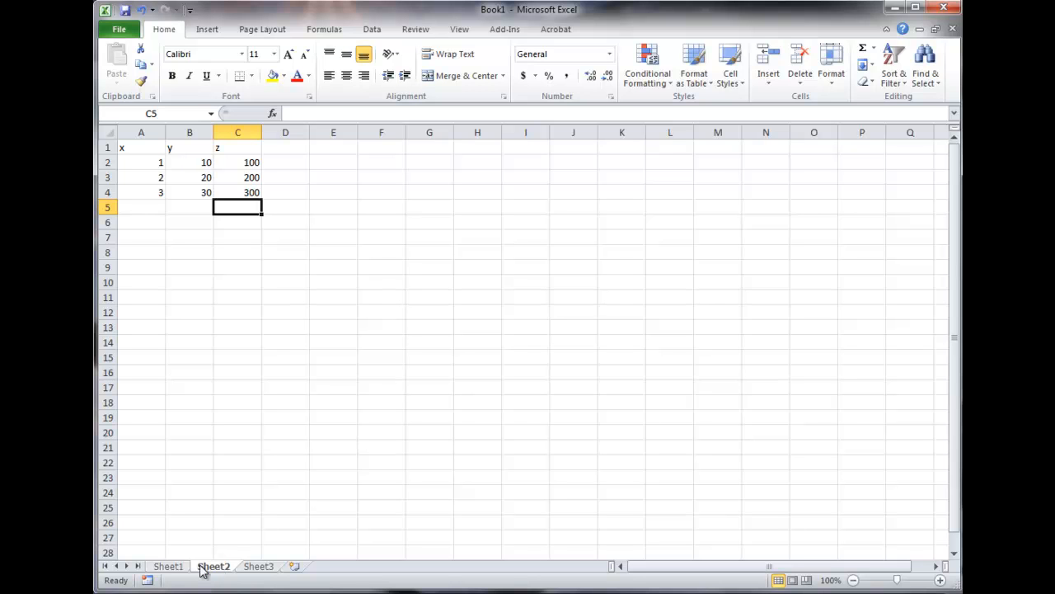
{"action": "right_click", "coordinate": [202, 569]}
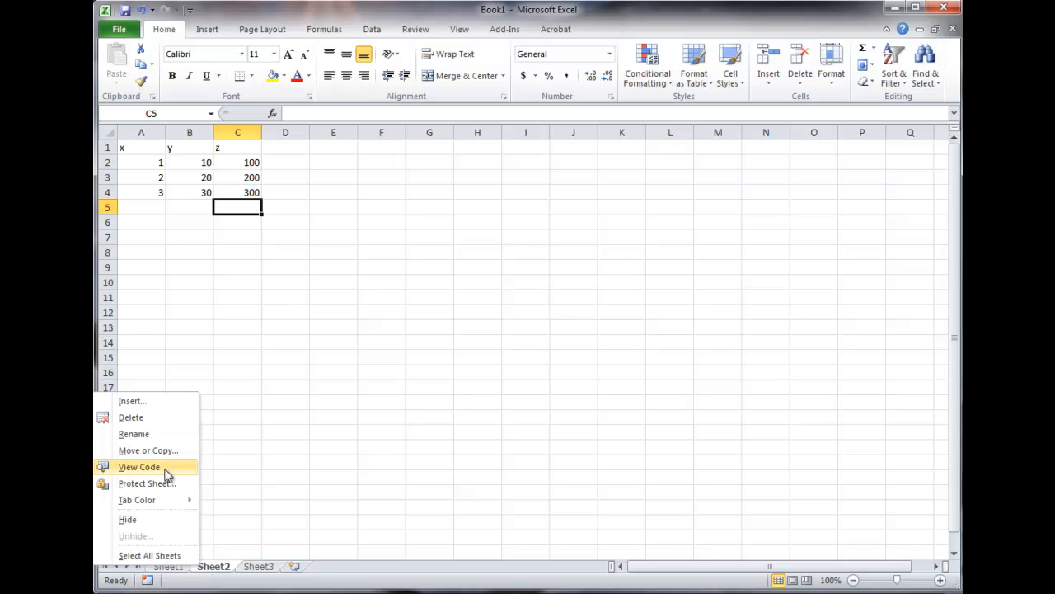
{"action": "left_click", "coordinate": [158, 438]}
{"action": "type", "text": "Formulas"}
{"action": "key", "text": "Return"}
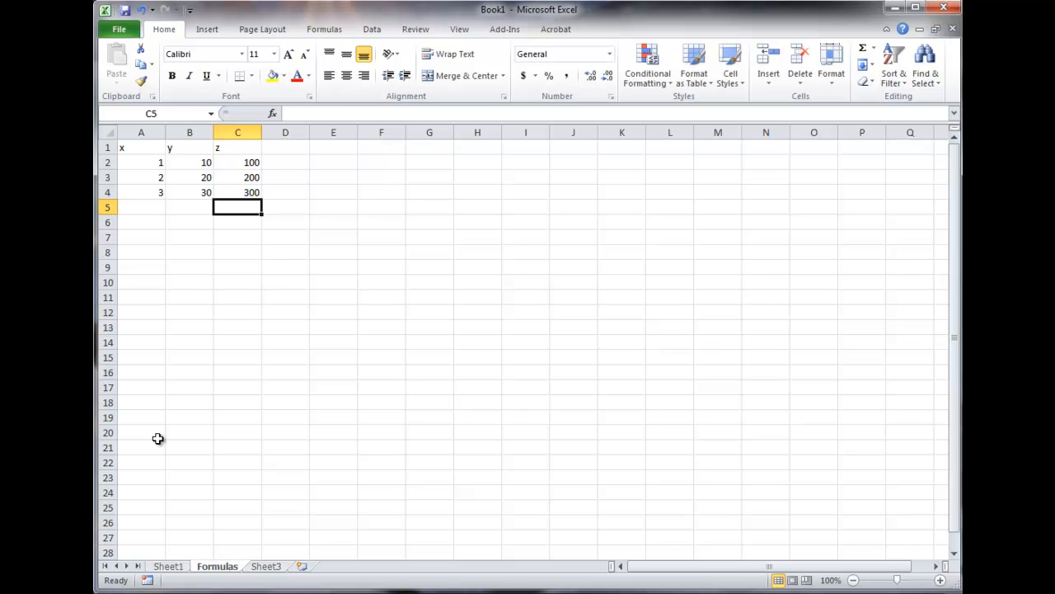
Rename the Sheet1 worksheet as Reducible
{"action": "right_click", "coordinate": [162, 568]}
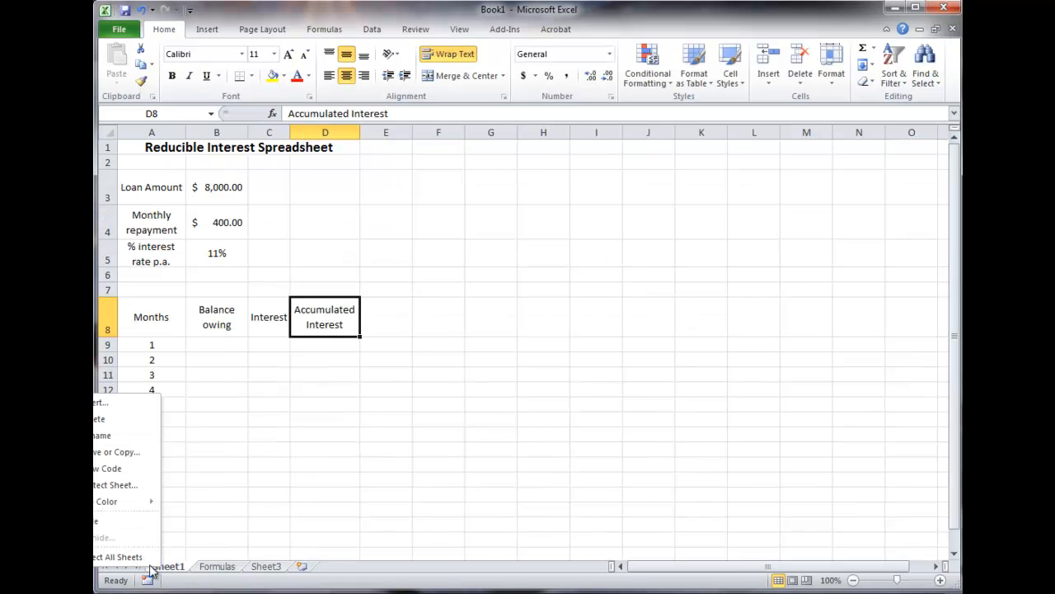
{"action": "left_click", "coordinate": [127, 435]}
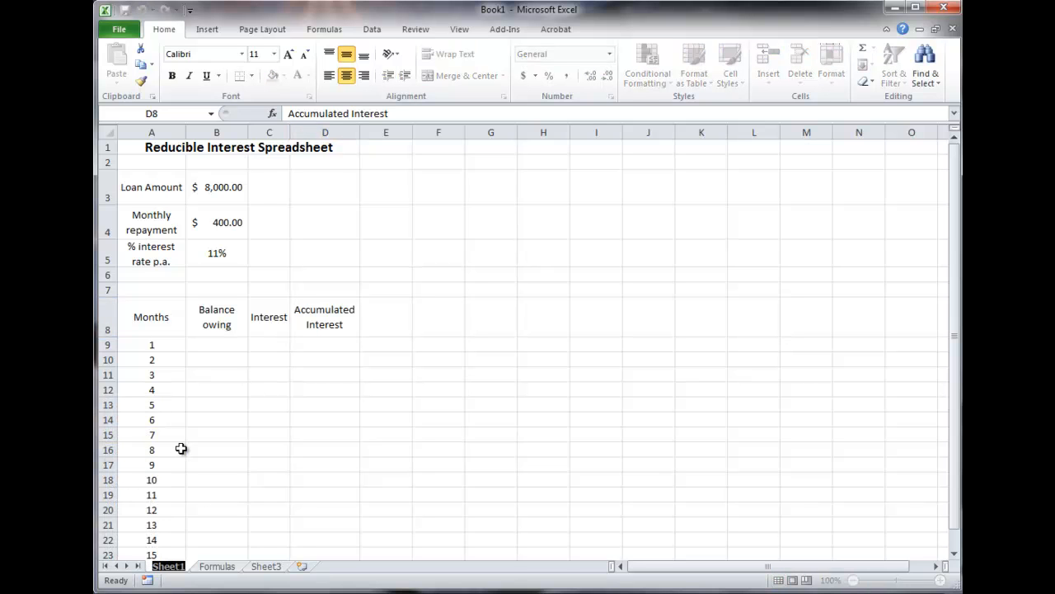
{"action": "type", "text": "Red"}
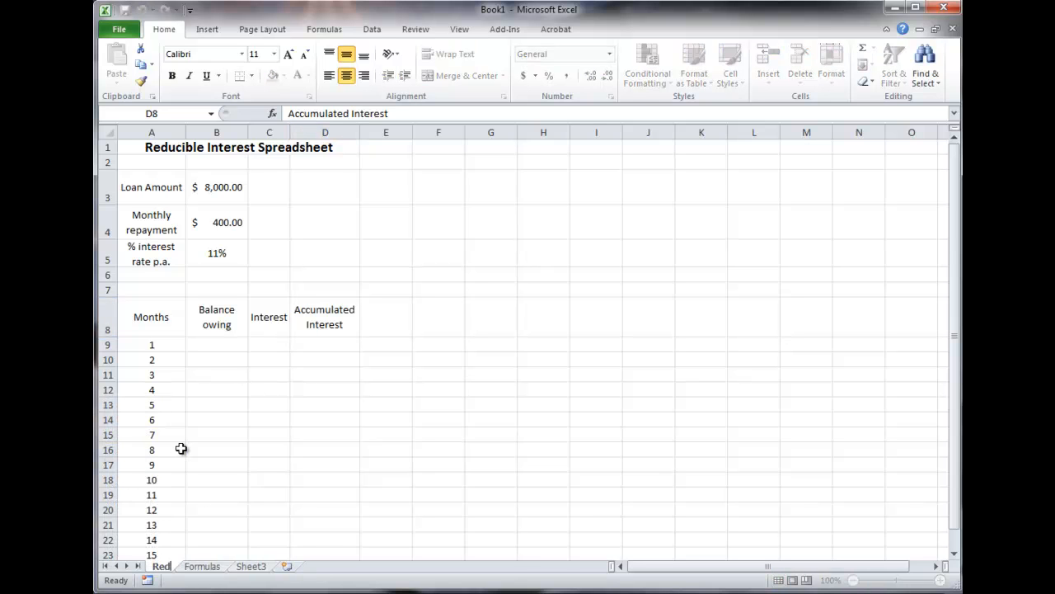
{"action": "type", "text": "ucible"}
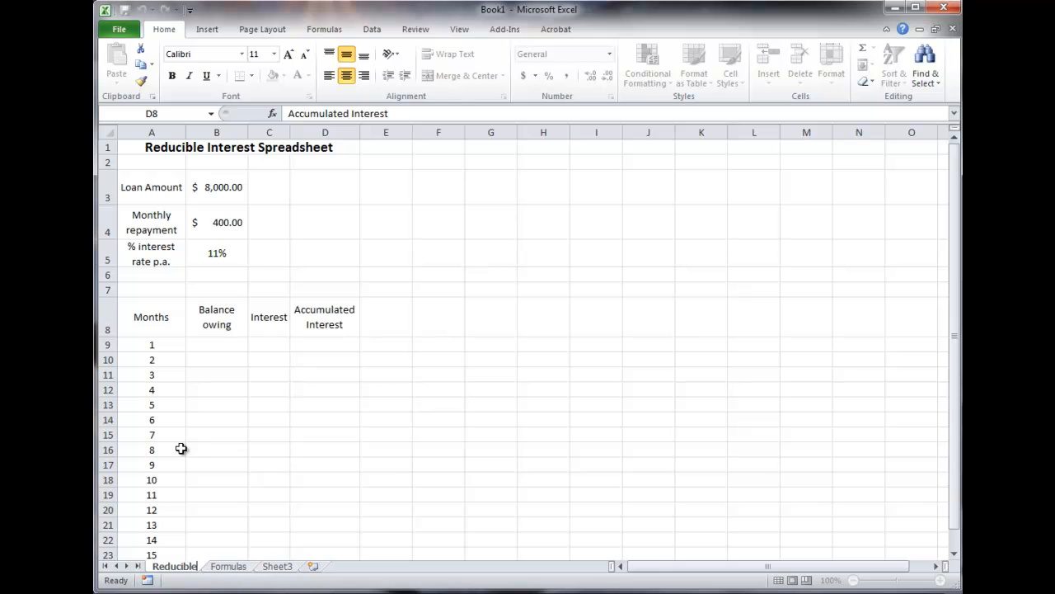
{"action": "key", "text": "Return"}
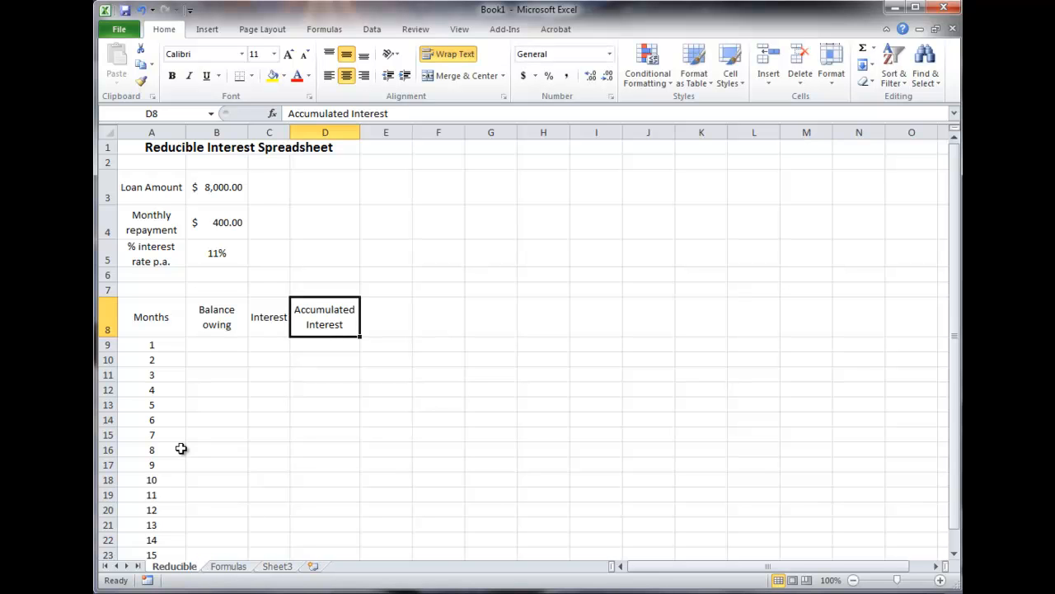
On the Formulas sheet, extend the x, y and z number series from rows 2–4 down to row 22
{"action": "left_click", "coordinate": [238, 568]}
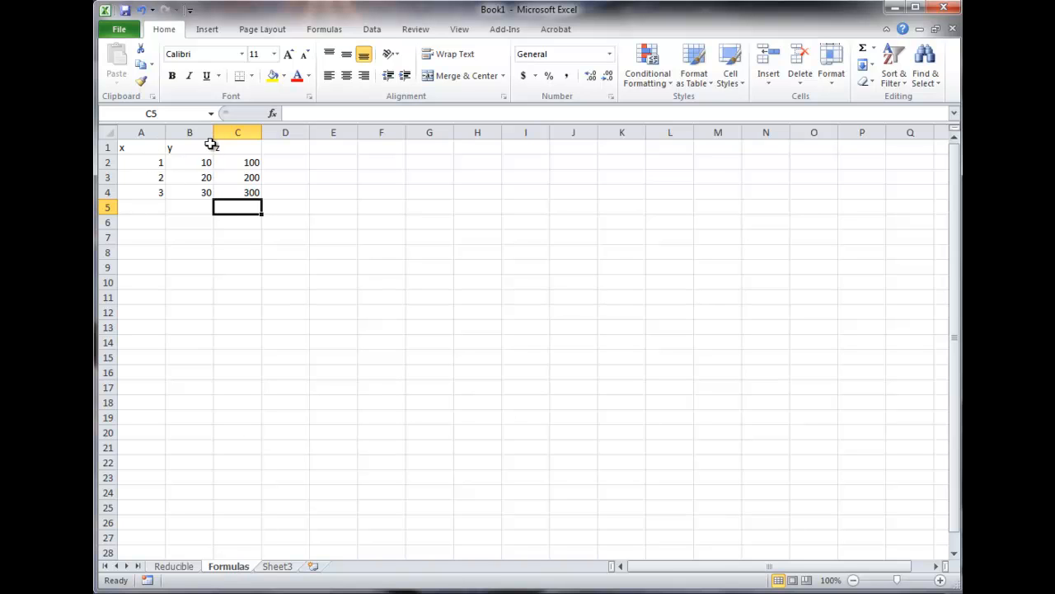
{"action": "left_click", "coordinate": [106, 149]}
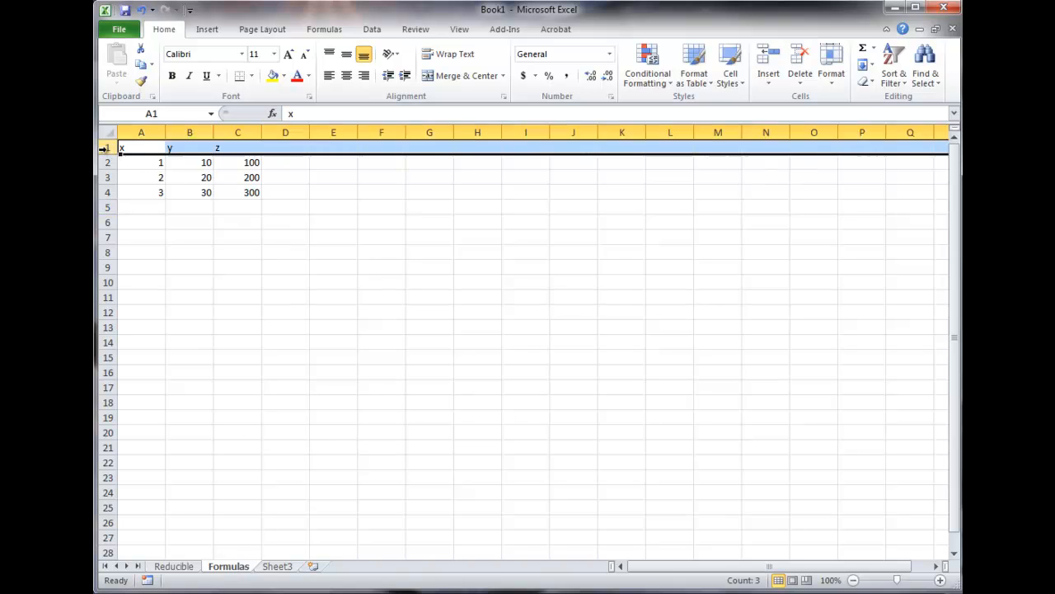
{"action": "left_click", "coordinate": [152, 164]}
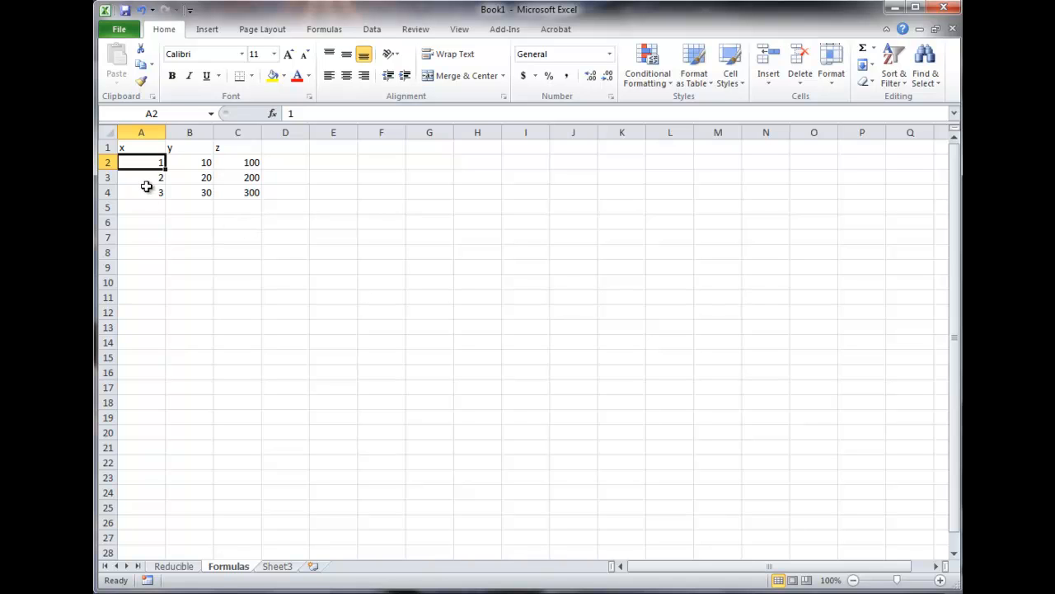
{"action": "left_click_drag", "start_coordinate": [155, 162], "coordinate": [251, 193]}
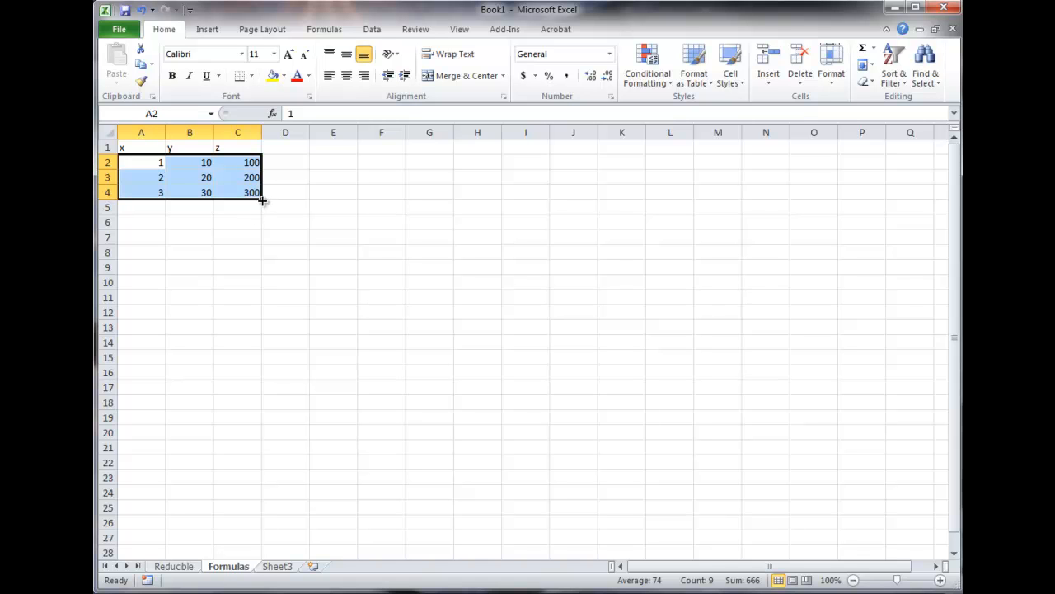
{"action": "left_click_drag", "start_coordinate": [261, 198], "coordinate": [245, 467]}
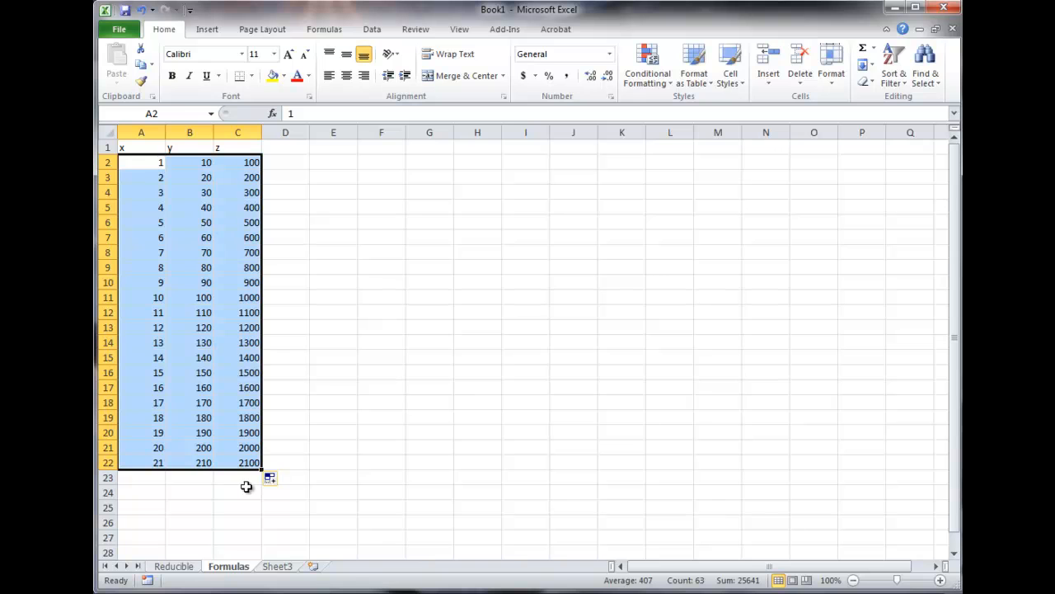
Enter the heading Formula in cell E1
{"action": "left_click", "coordinate": [300, 326]}
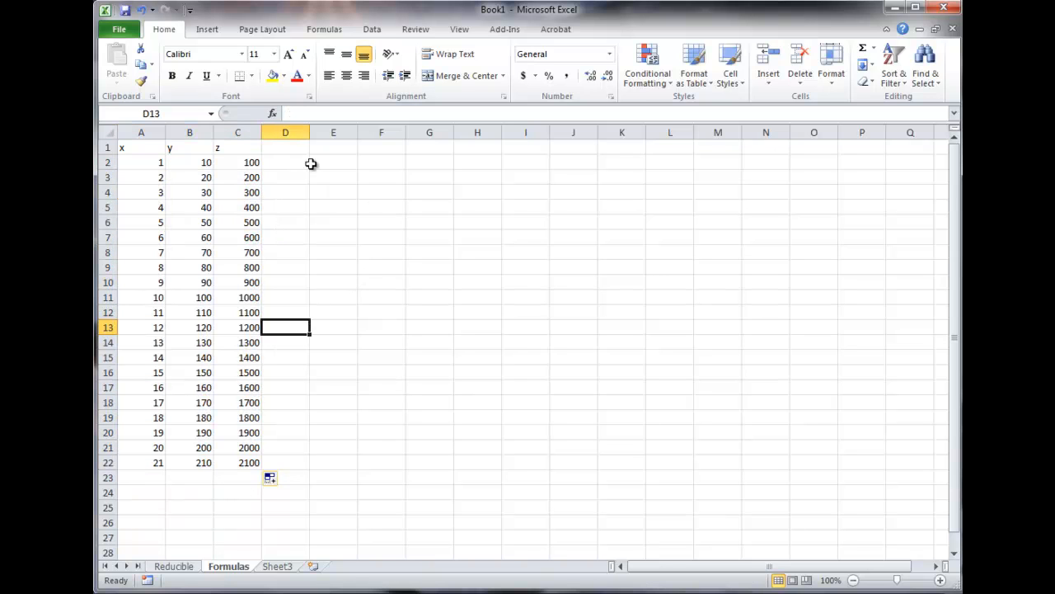
{"action": "left_click", "coordinate": [333, 146]}
{"action": "type", "text": "F"}
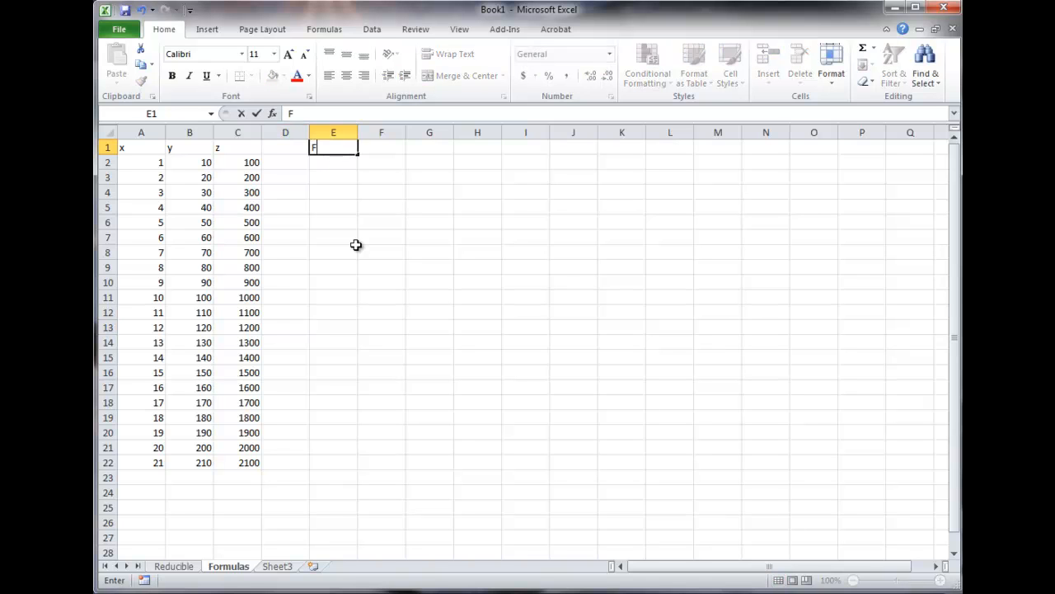
{"action": "type", "text": "ormula"}
{"action": "left_click", "coordinate": [346, 163]}
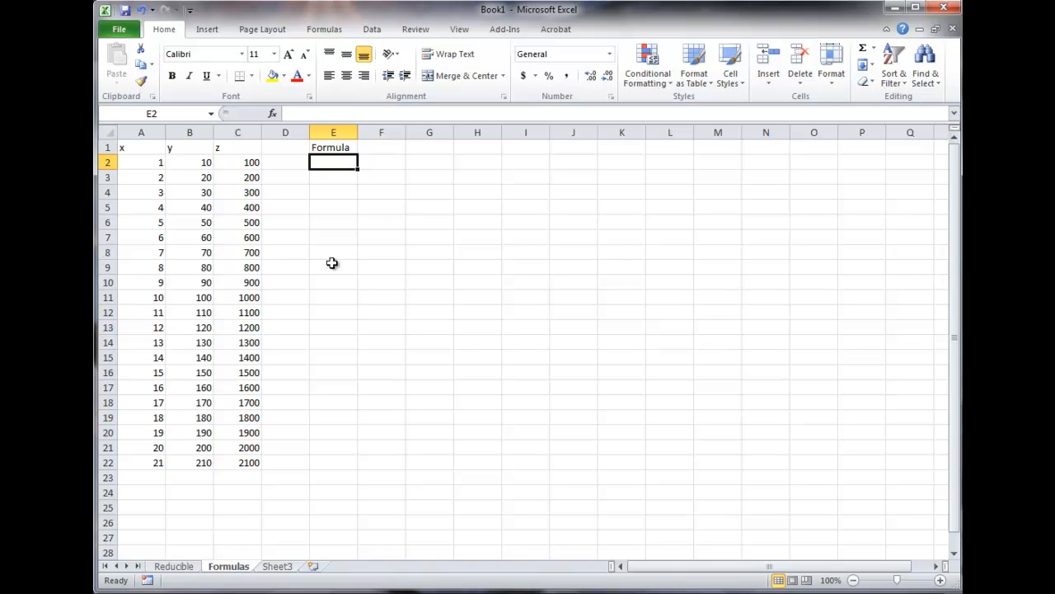
Enter the formula =A2+B2+C2 in cell E2 by pointing at the x, y and z cells
{"action": "type", "text": "="}
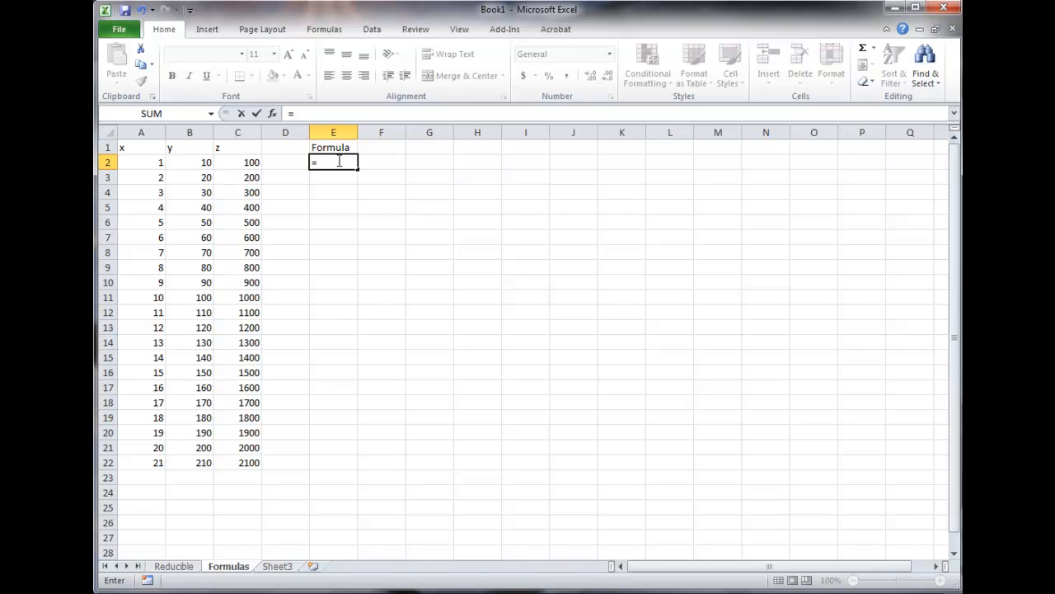
{"action": "left_click", "coordinate": [151, 163]}
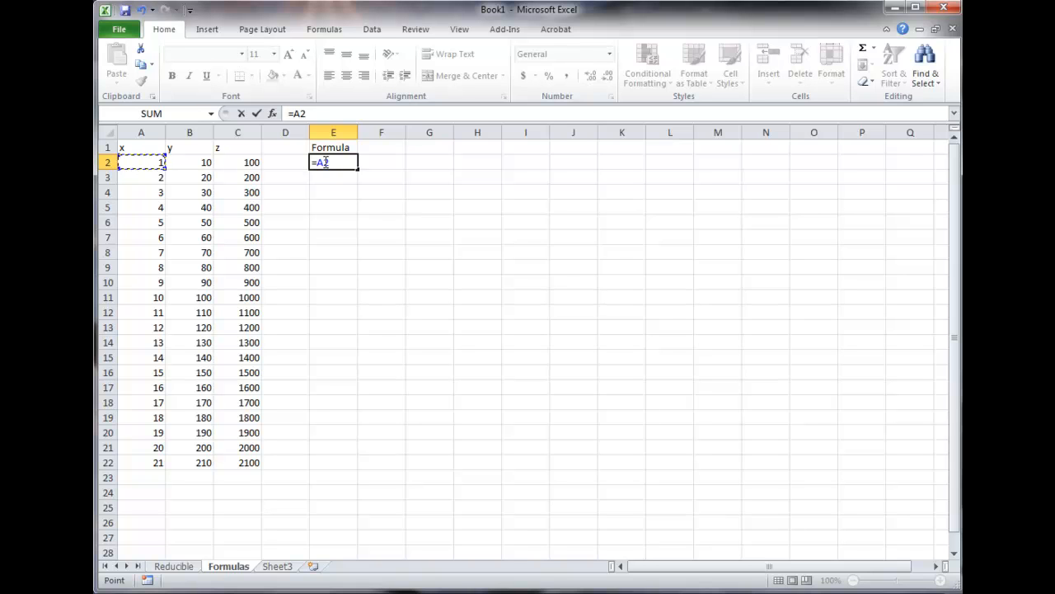
{"action": "type", "text": "+"}
{"action": "left_click", "coordinate": [200, 163]}
{"action": "type", "text": "+"}
{"action": "left_click", "coordinate": [231, 164]}
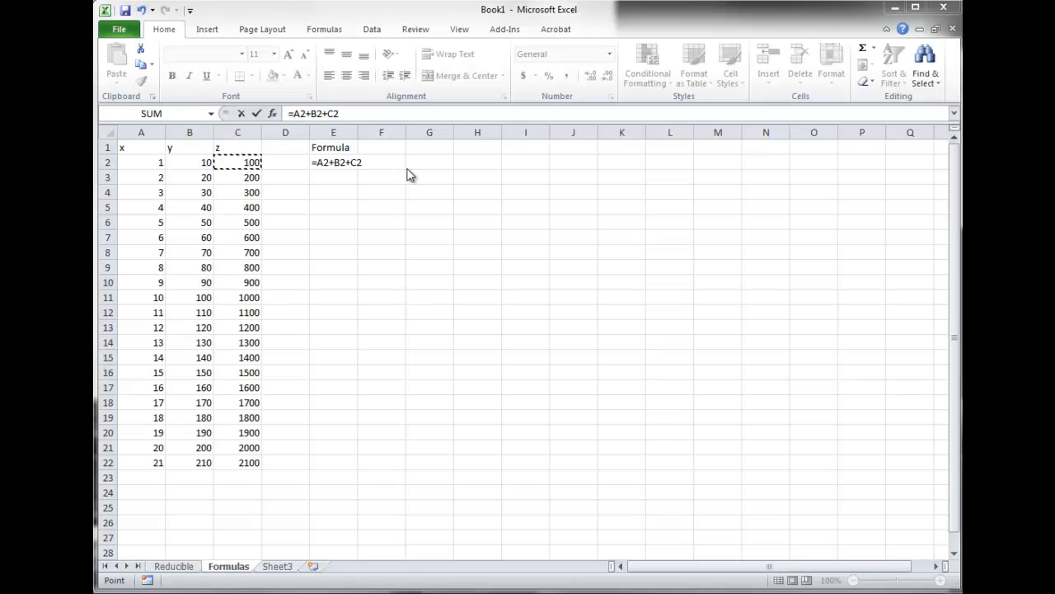
{"action": "double_click", "coordinate": [348, 163]}
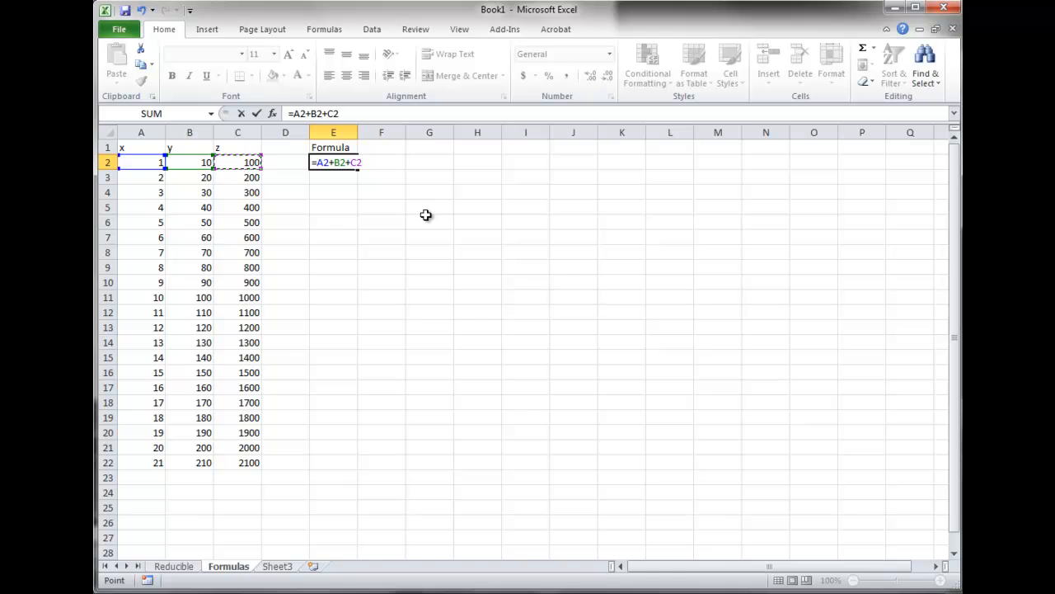
{"action": "key", "text": "Return"}
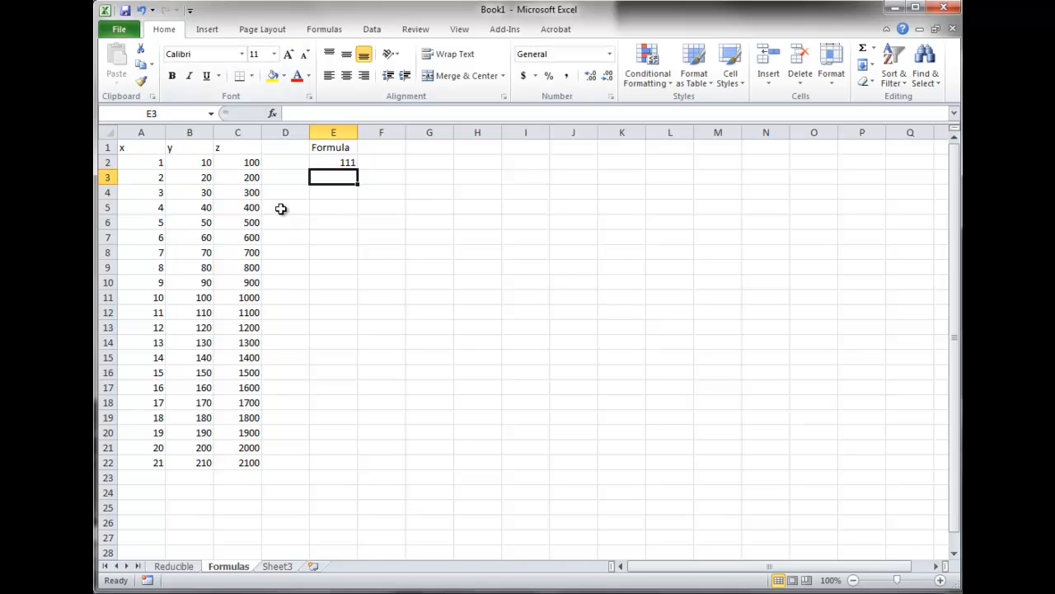
Copy the E2 formula down column E to row 22, checking the copied formula in E3
{"action": "left_click", "coordinate": [347, 163]}
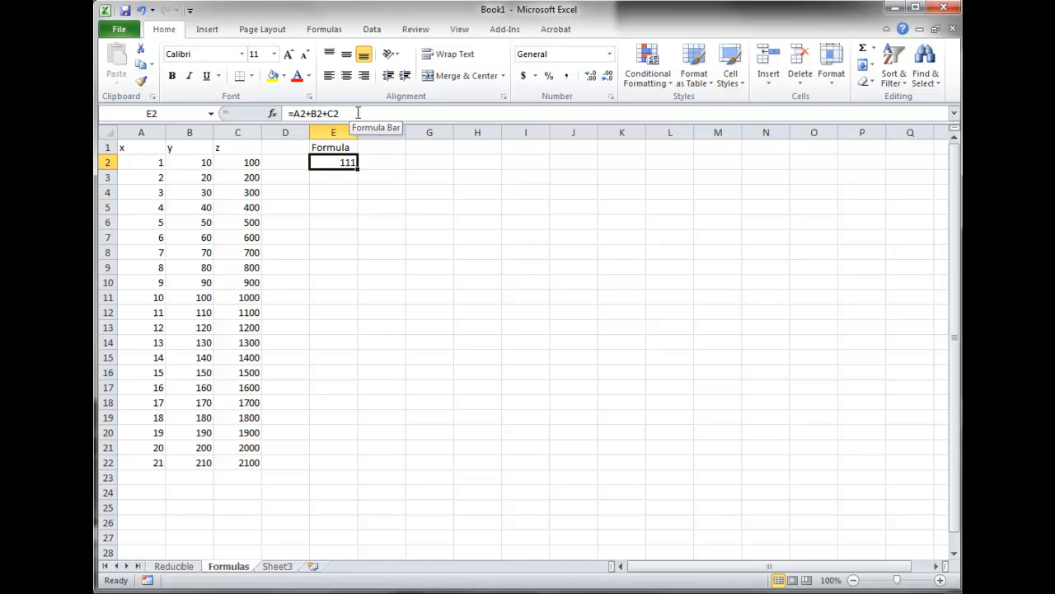
{"action": "double_click", "coordinate": [344, 162]}
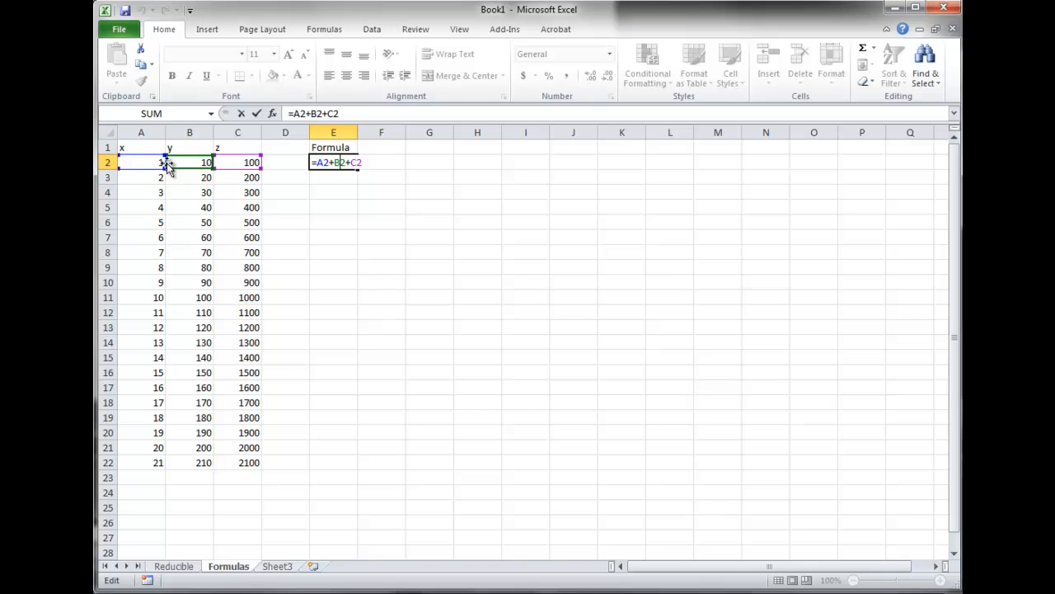
{"action": "left_click", "coordinate": [342, 190]}
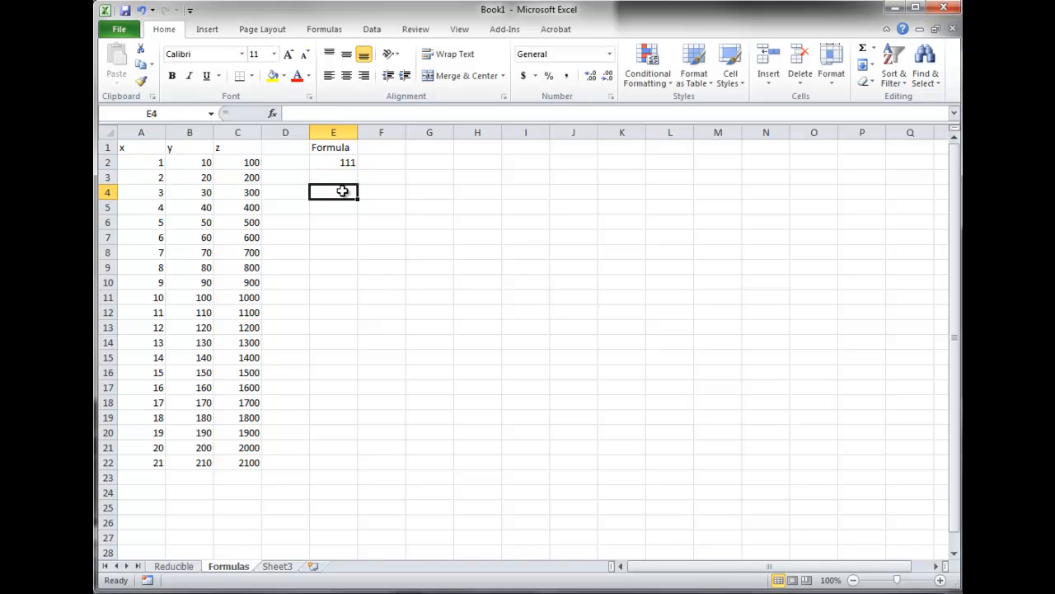
{"action": "left_click", "coordinate": [345, 163]}
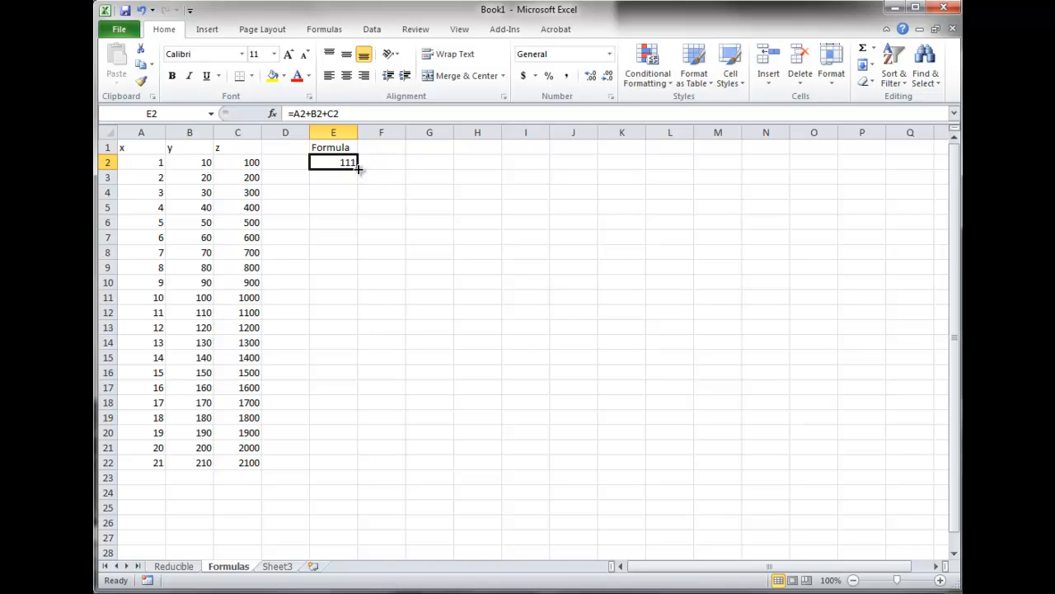
{"action": "left_click_drag", "start_coordinate": [358, 168], "coordinate": [361, 468]}
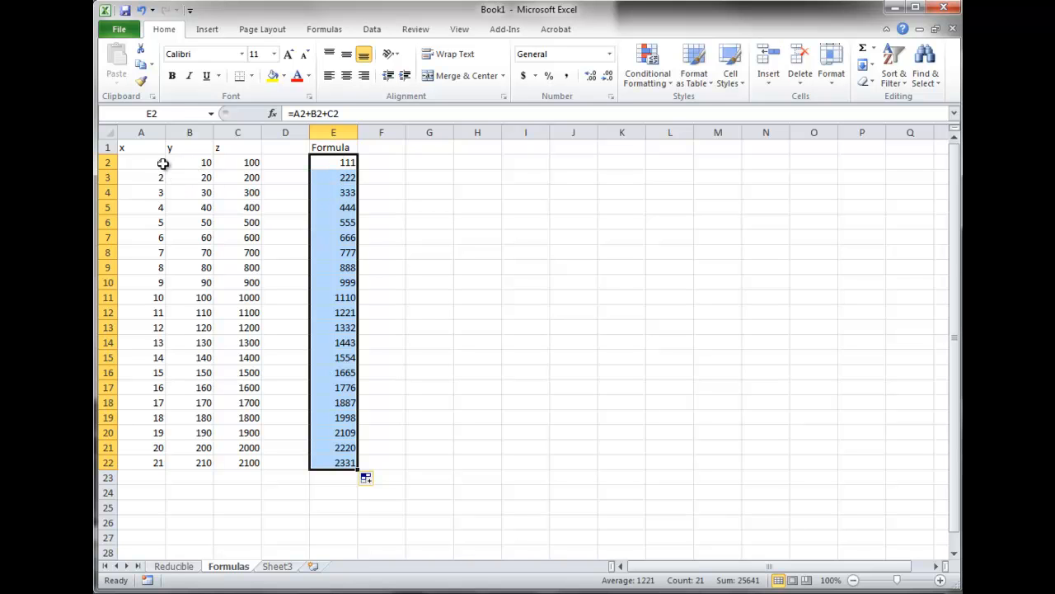
{"action": "left_click", "coordinate": [325, 181]}
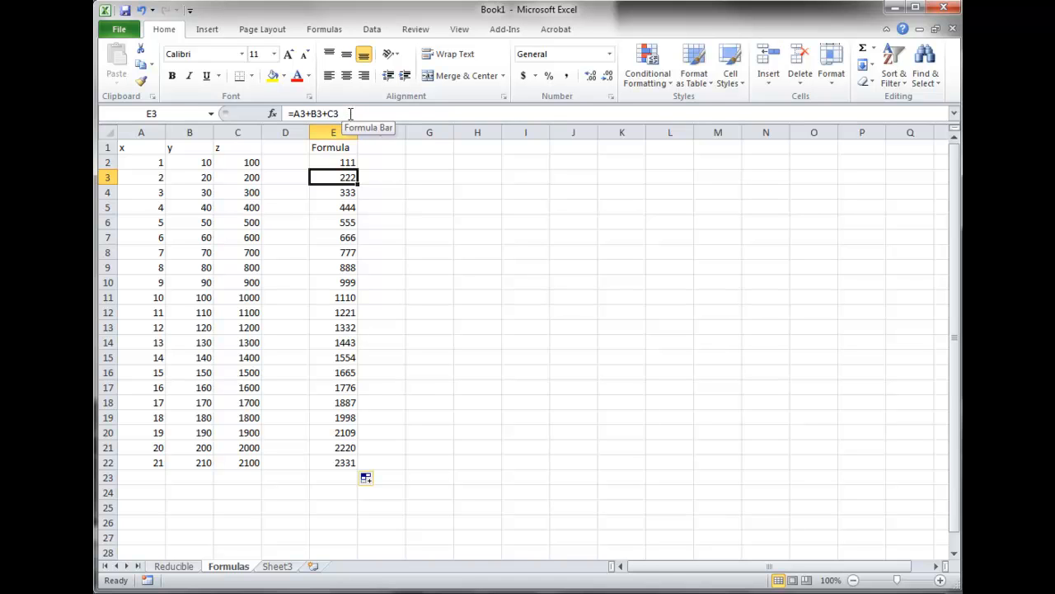
{"action": "double_click", "coordinate": [330, 178]}
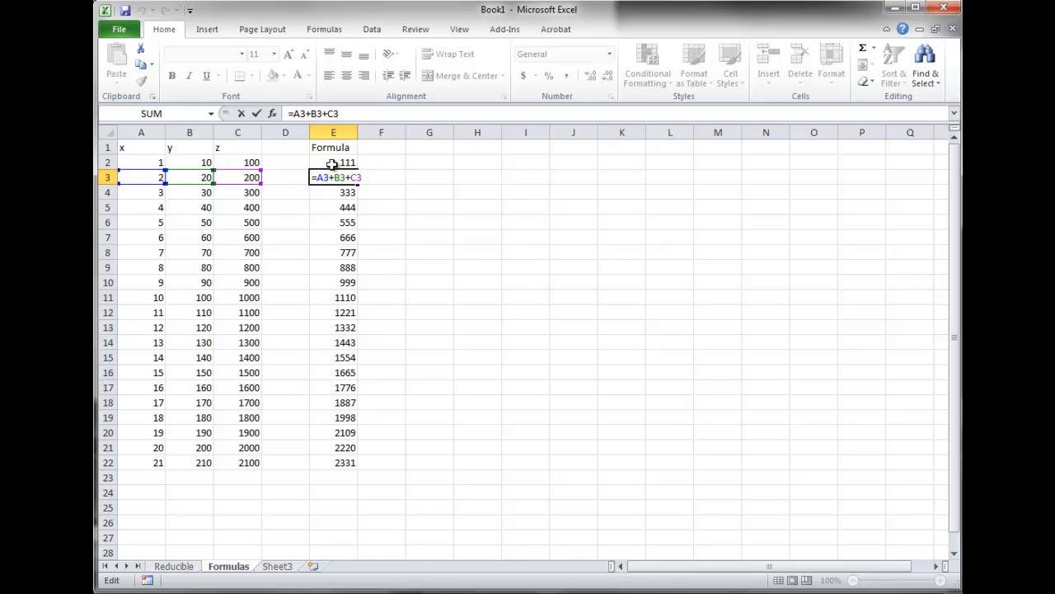
{"action": "left_click", "coordinate": [379, 164]}
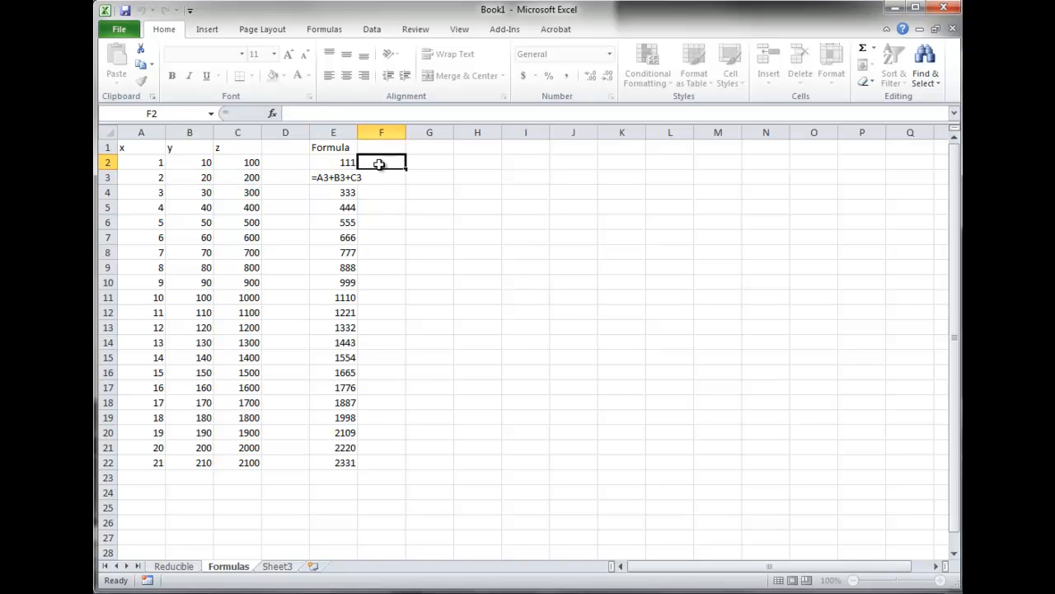
Change the E1 heading to Formula 1 and enter the heading Formula 2 in F1
{"action": "double_click", "coordinate": [348, 147]}
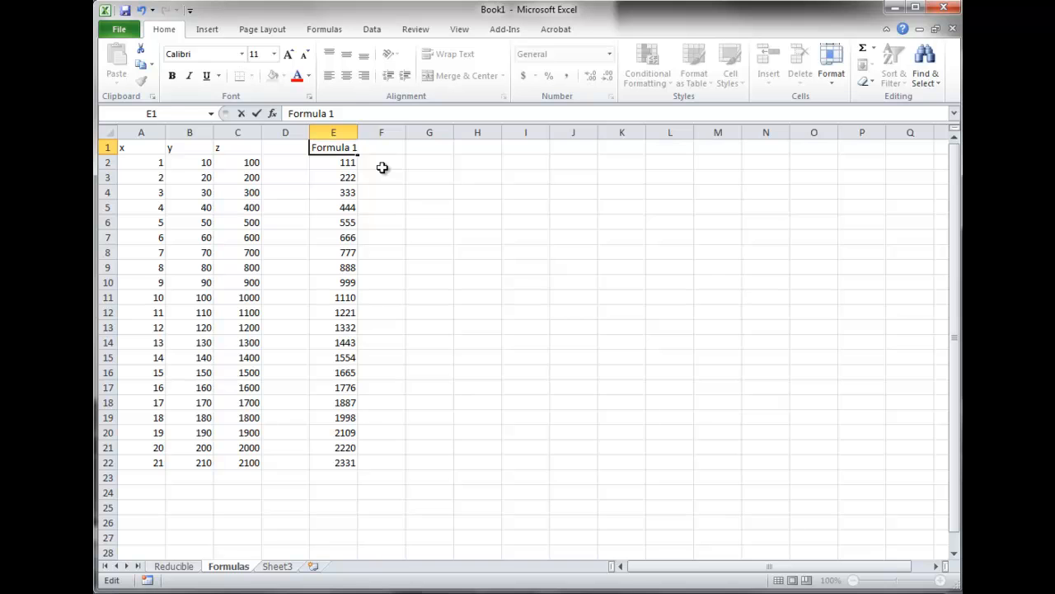
{"action": "key", "text": "Return"}
{"action": "left_click", "coordinate": [382, 167]}
{"action": "key", "text": "Up"}
{"action": "type", "text": "Fo"}
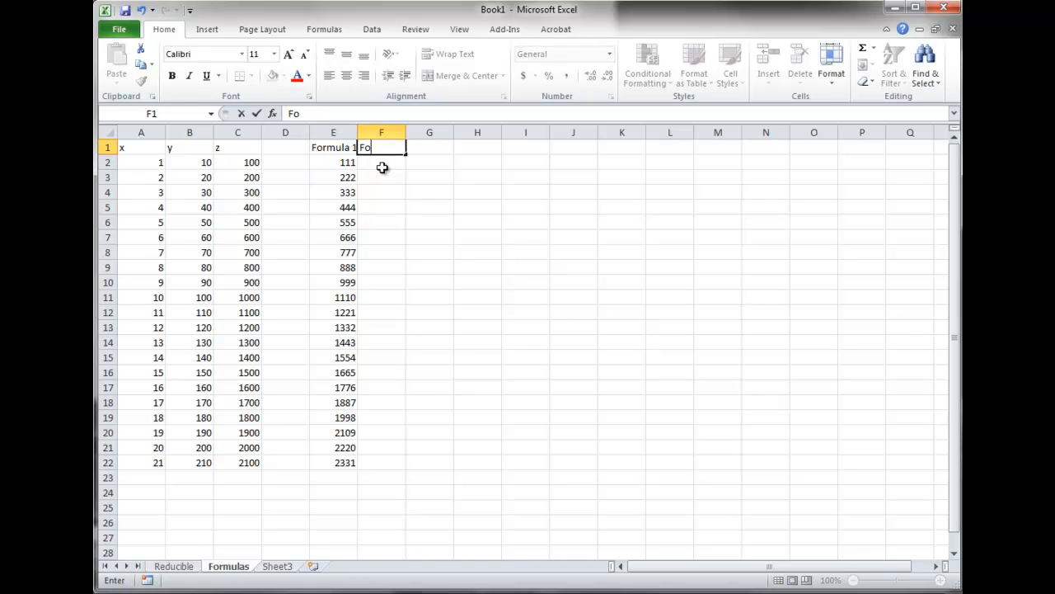
{"action": "type", "text": "rmula 2"}
{"action": "key", "text": "Return"}
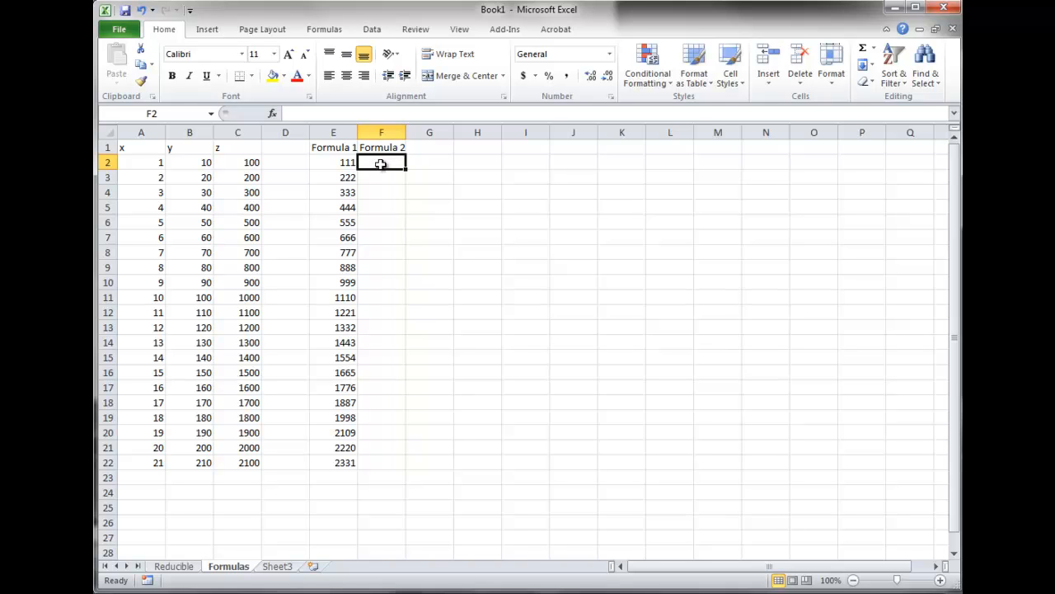
{"action": "type", "text": "="}
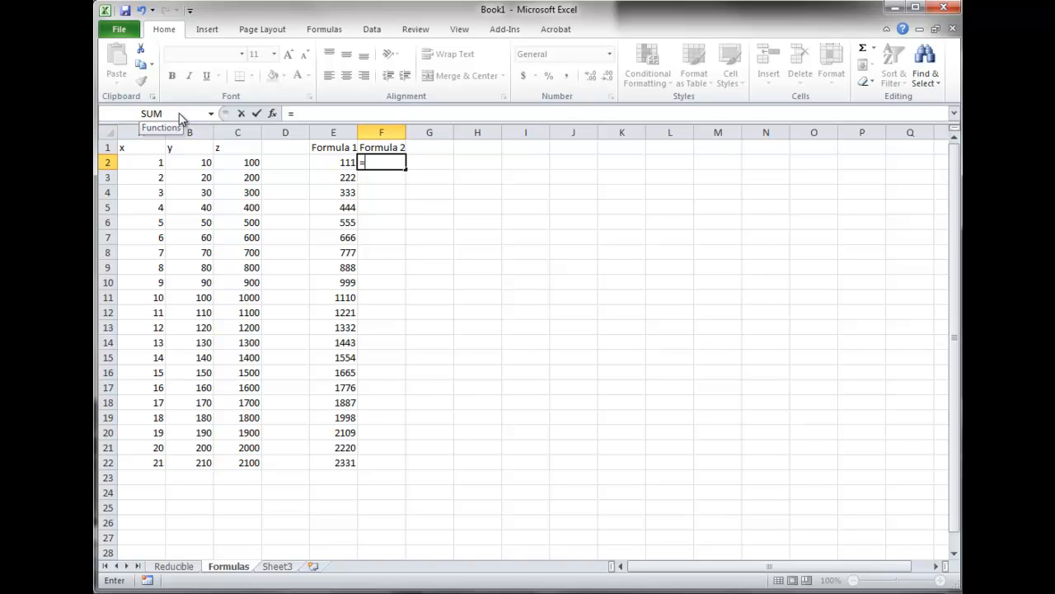
{"action": "key", "text": "Escape"}
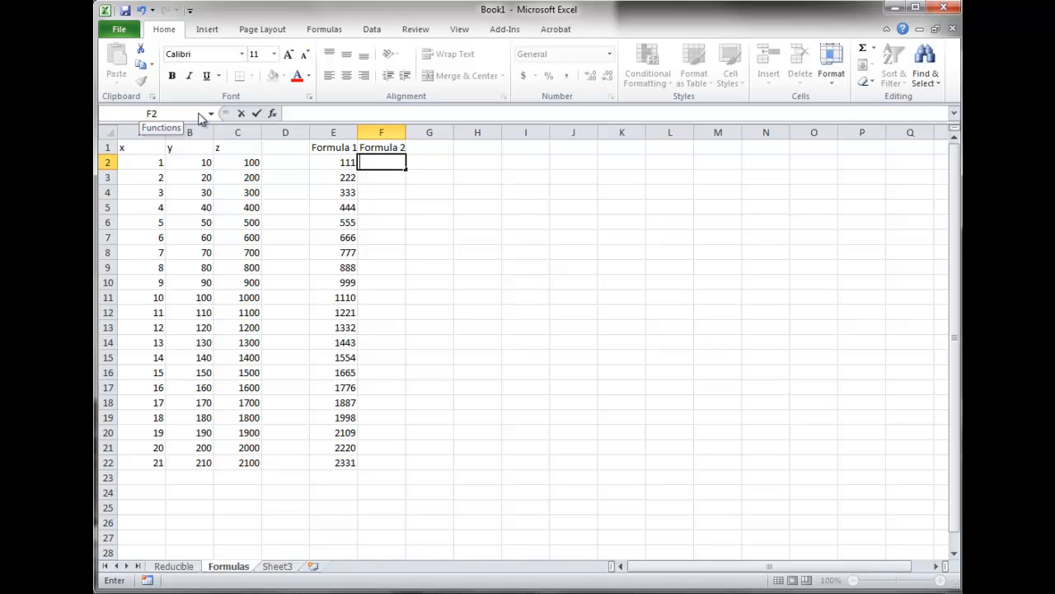
{"action": "type", "text": "="}
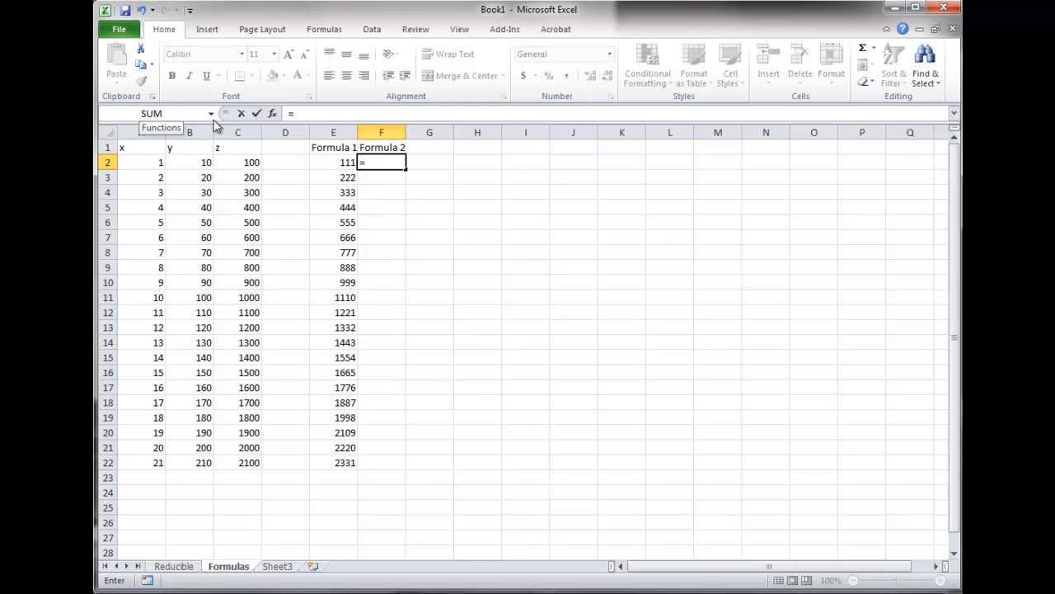
{"action": "left_click", "coordinate": [211, 115]}
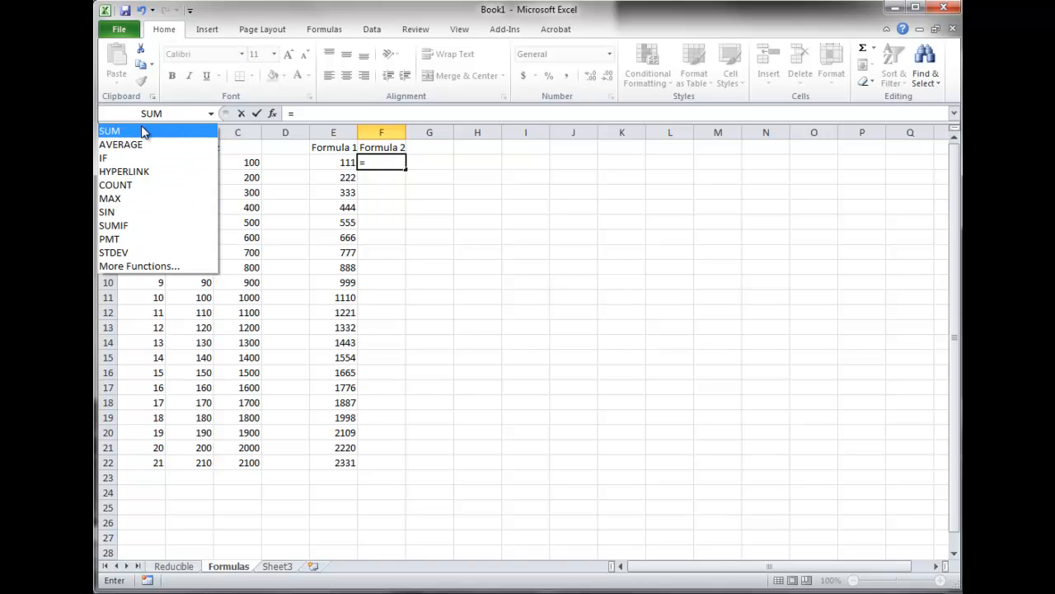
{"action": "left_click", "coordinate": [116, 131]}
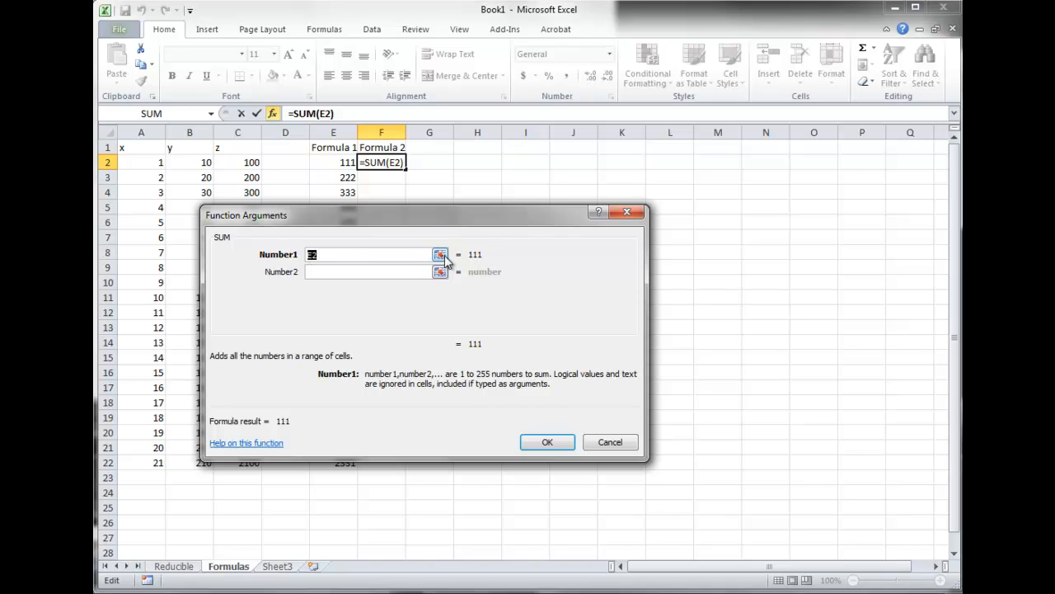
{"action": "left_click", "coordinate": [442, 255]}
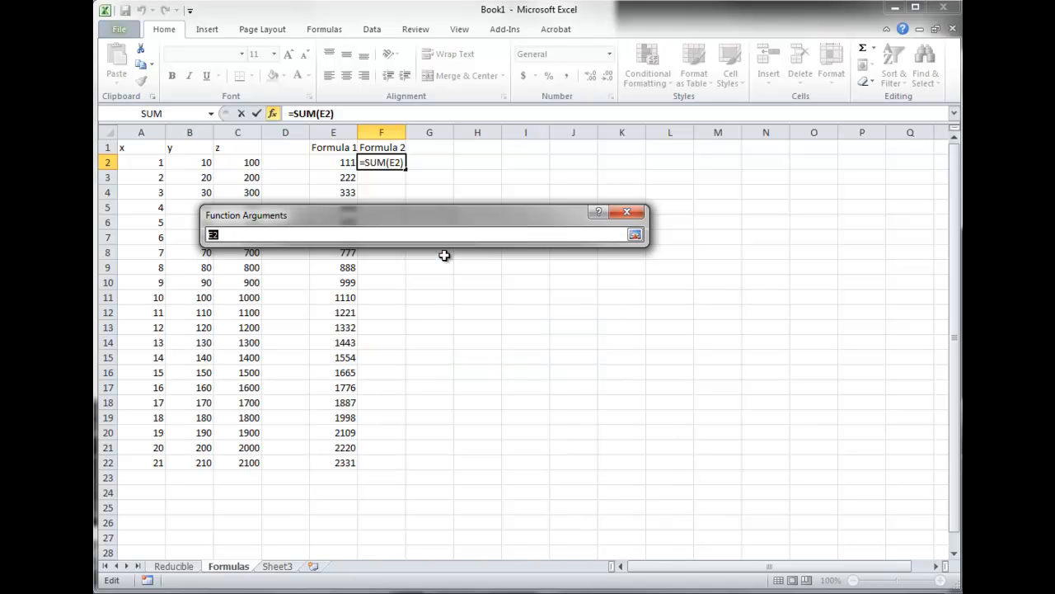
{"action": "left_click", "coordinate": [626, 214]}
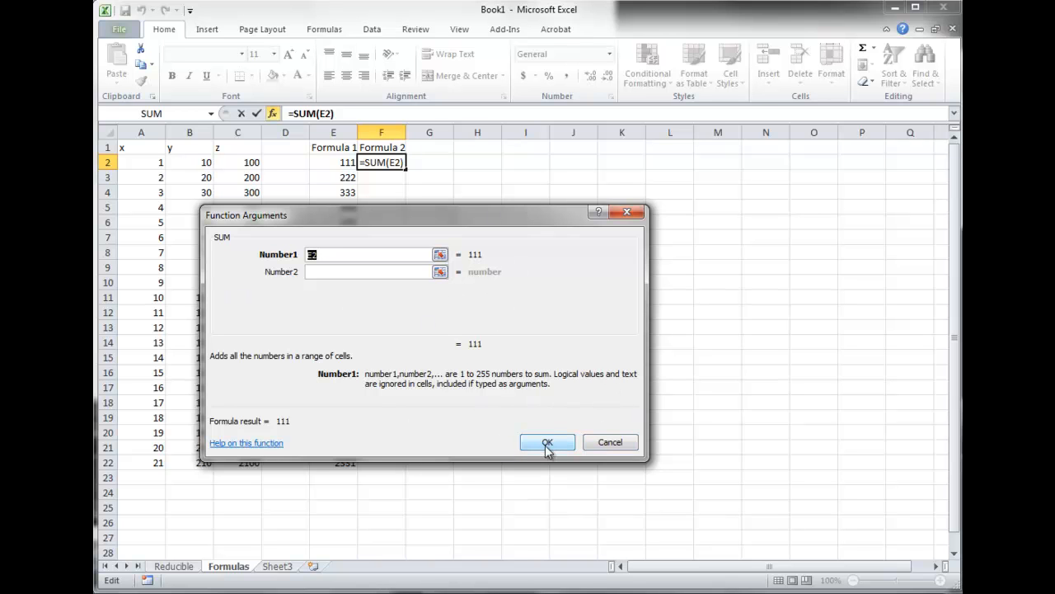
{"action": "left_click", "coordinate": [612, 440]}
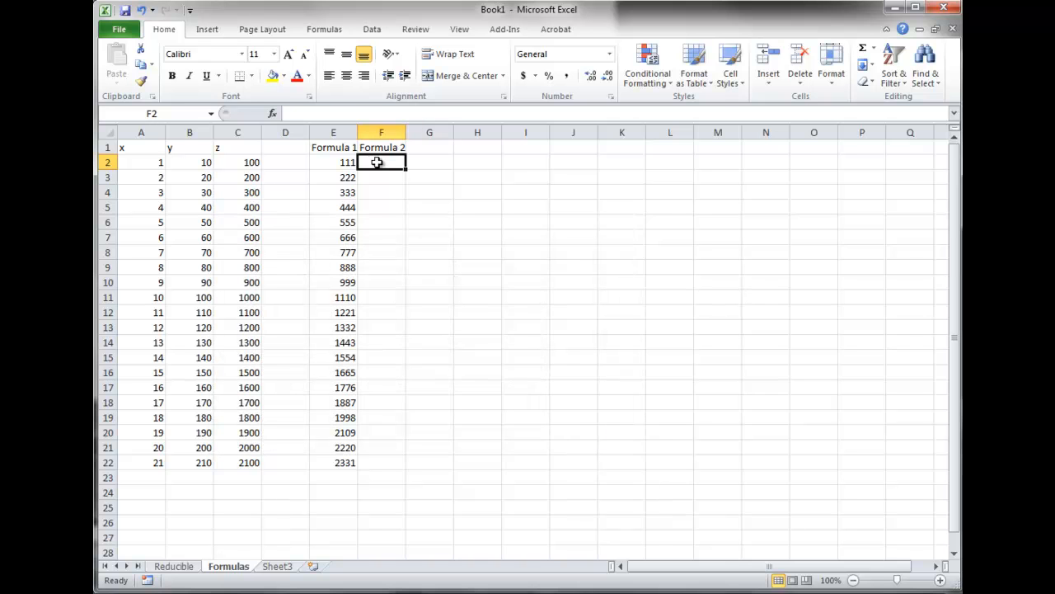
Enter the formula =SUM(A2:C2) in cell F2 by selecting the range A2 to C2
{"action": "type", "text": "="}
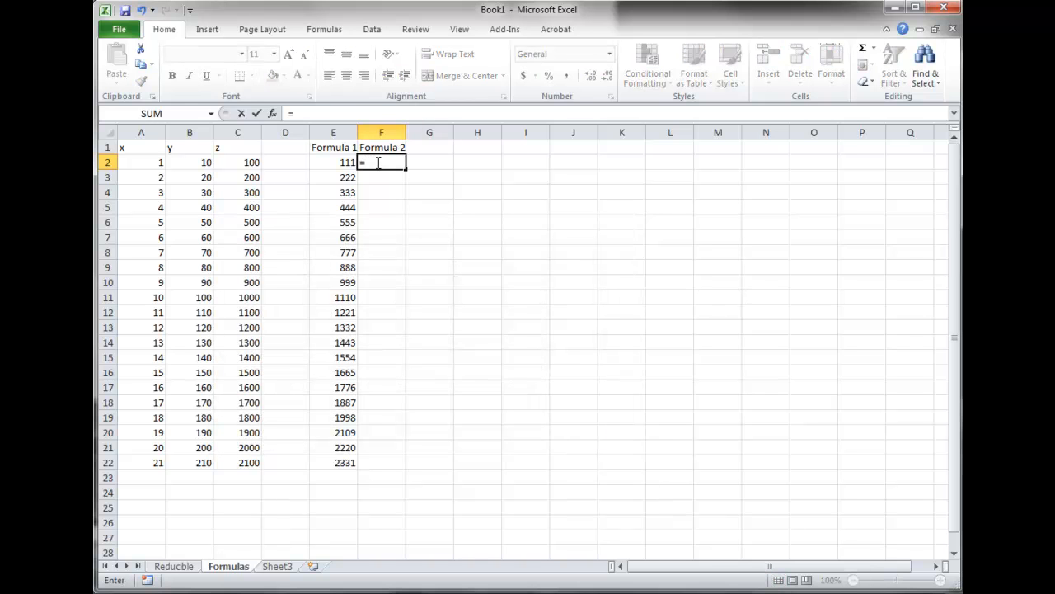
{"action": "type", "text": "su"}
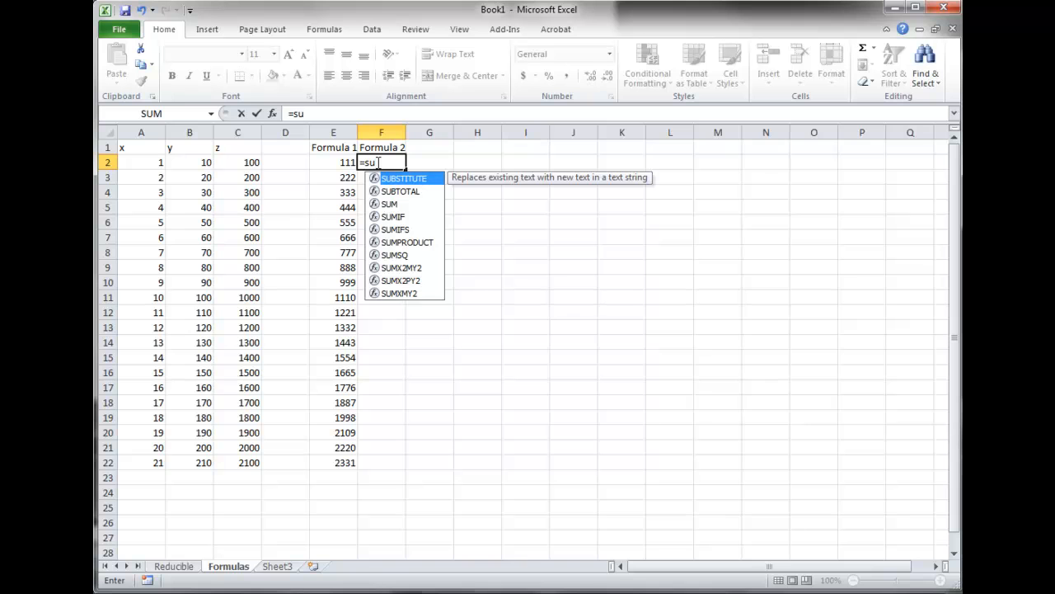
{"action": "type", "text": "m("}
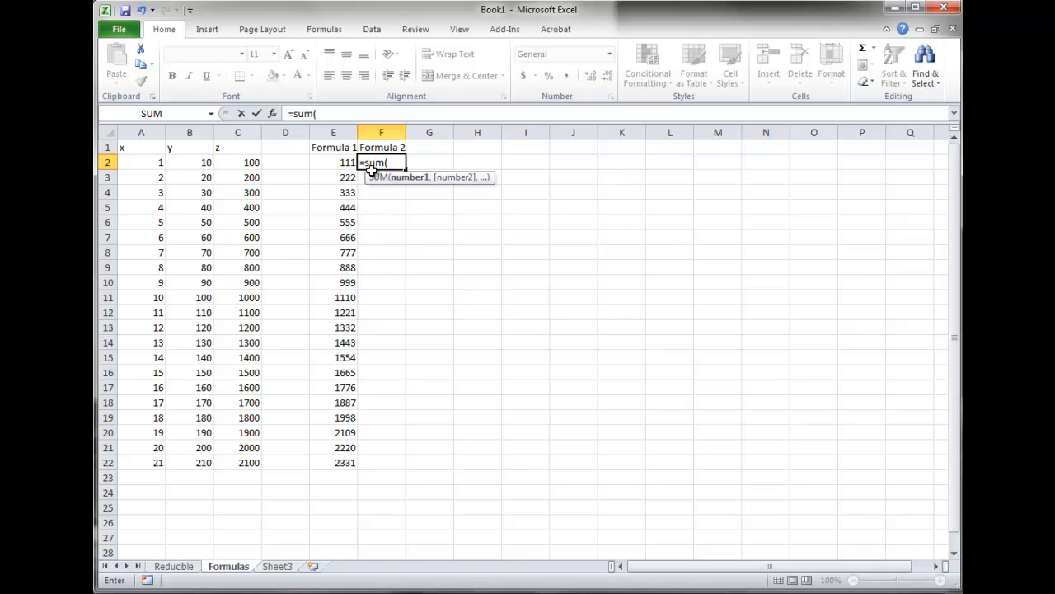
{"action": "left_click_drag", "start_coordinate": [151, 163], "coordinate": [236, 164]}
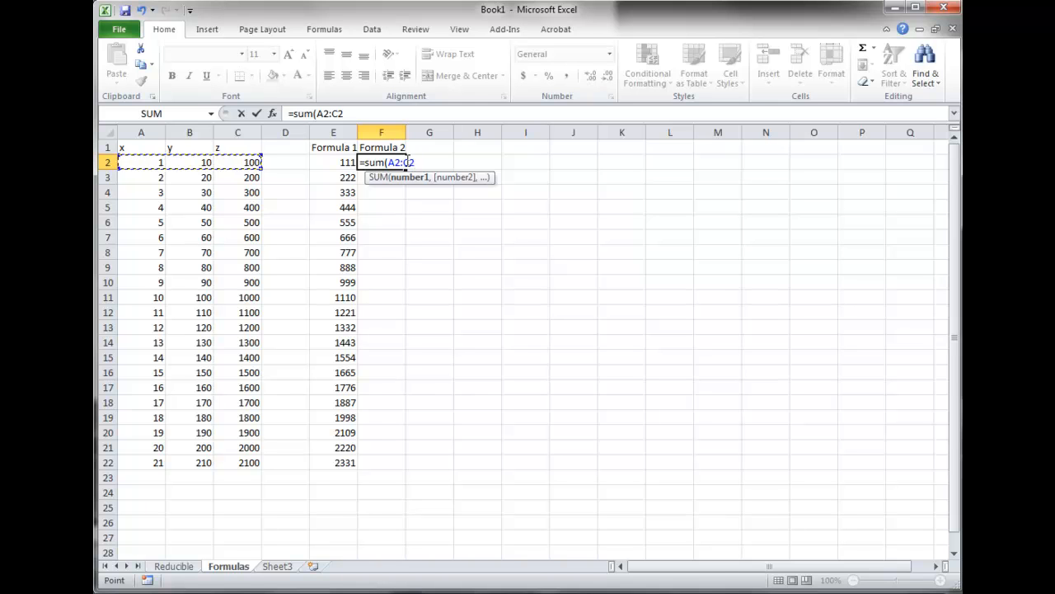
{"action": "type", "text": ")"}
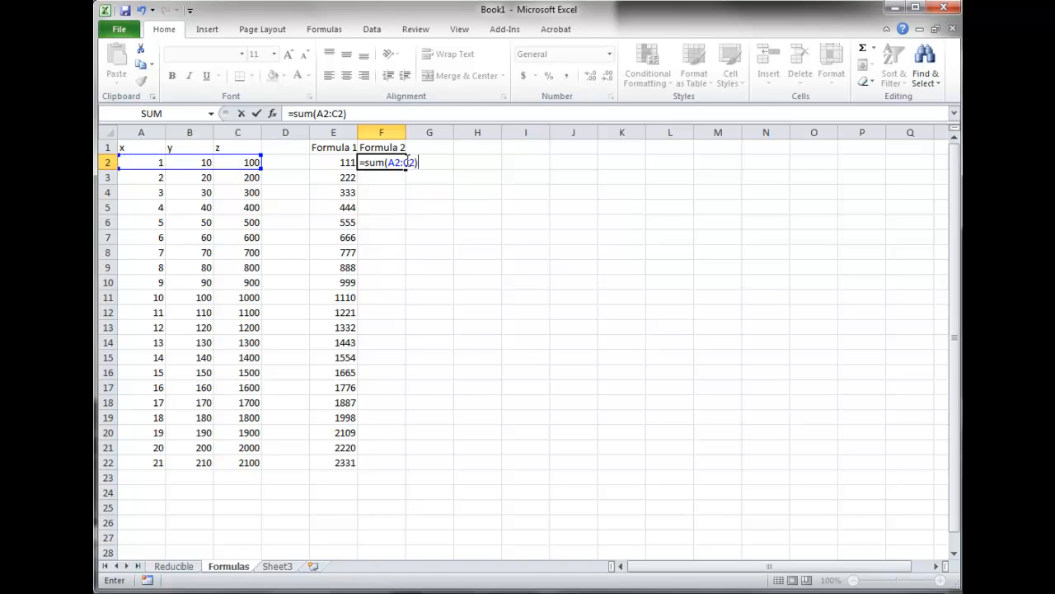
{"action": "key", "text": "Return"}
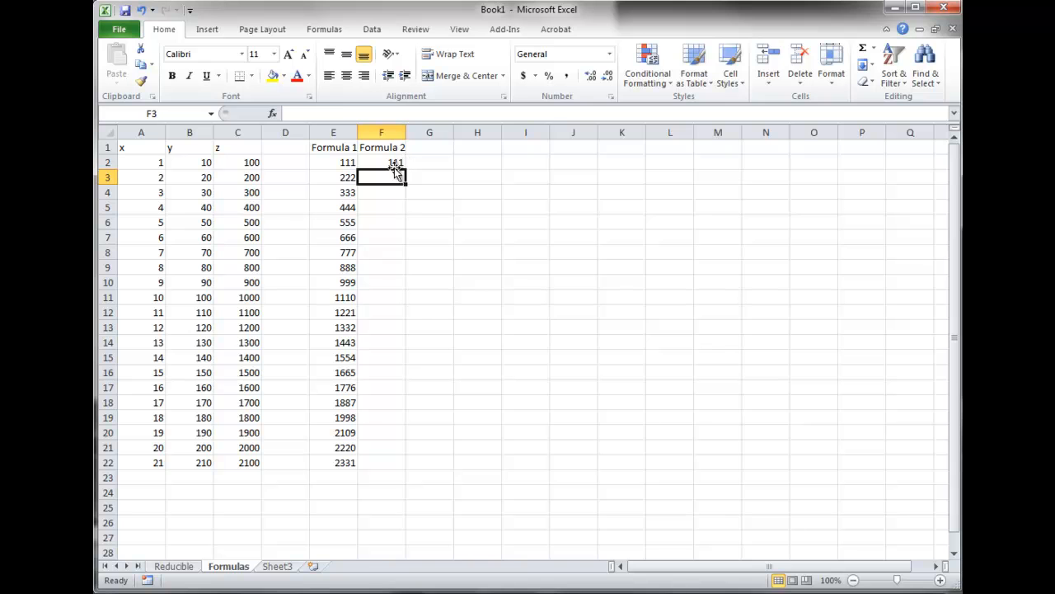
Compare the formulas in E2 and F2, then copy the F2 formula down column F to row 22 and check F20
{"action": "left_click", "coordinate": [391, 163]}
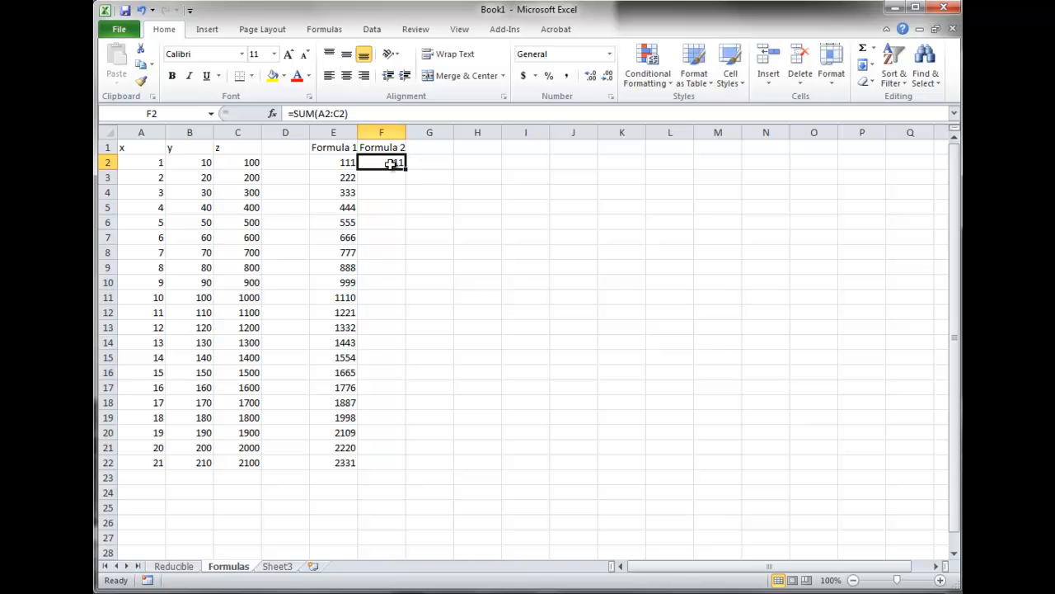
{"action": "left_click", "coordinate": [340, 161]}
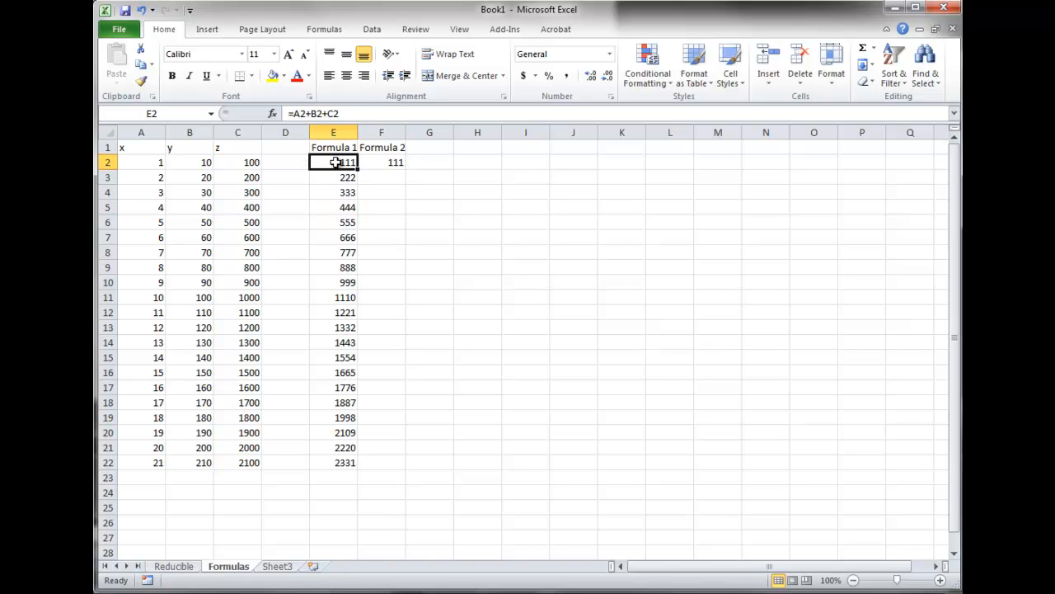
{"action": "left_click", "coordinate": [392, 161]}
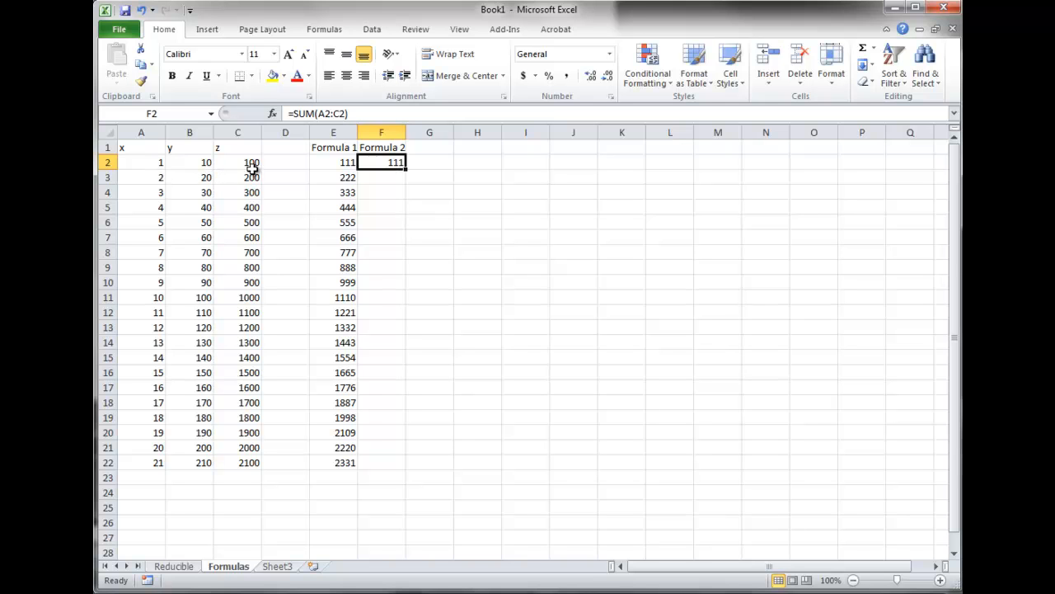
{"action": "left_click", "coordinate": [335, 163]}
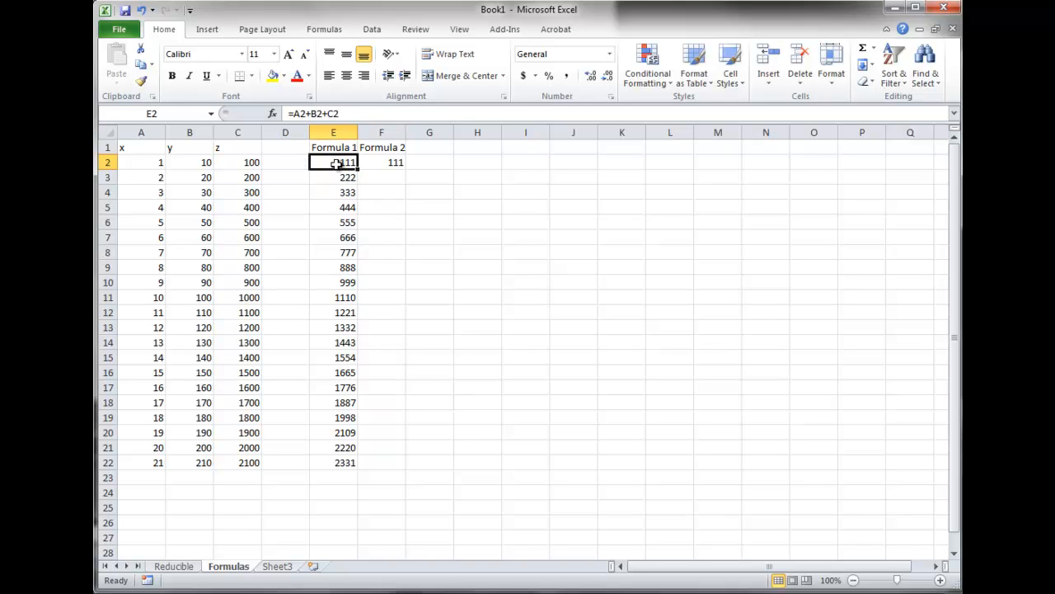
{"action": "left_click", "coordinate": [386, 162]}
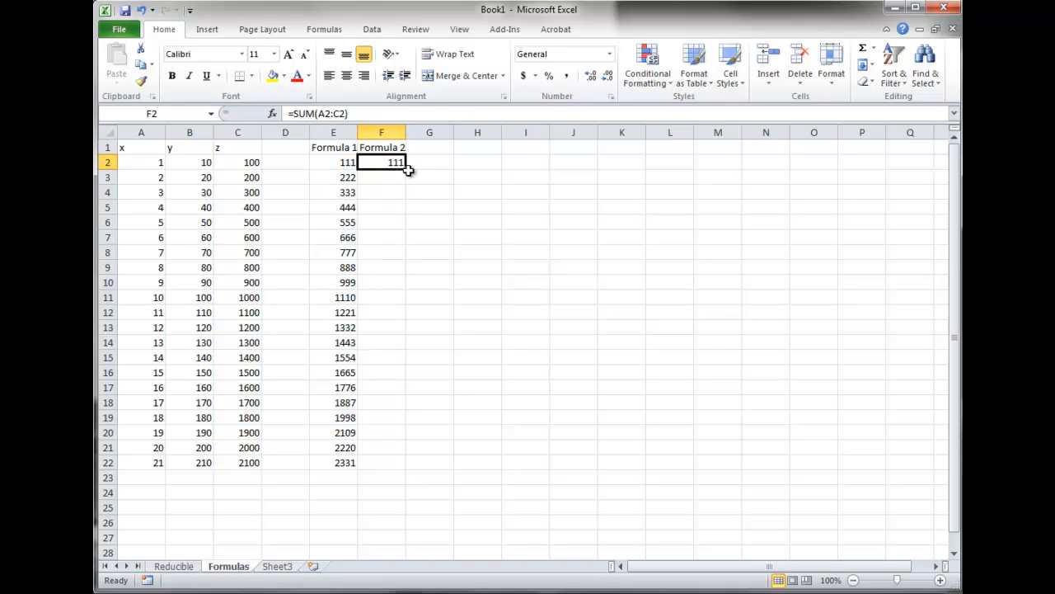
{"action": "left_click_drag", "start_coordinate": [406, 168], "coordinate": [405, 469]}
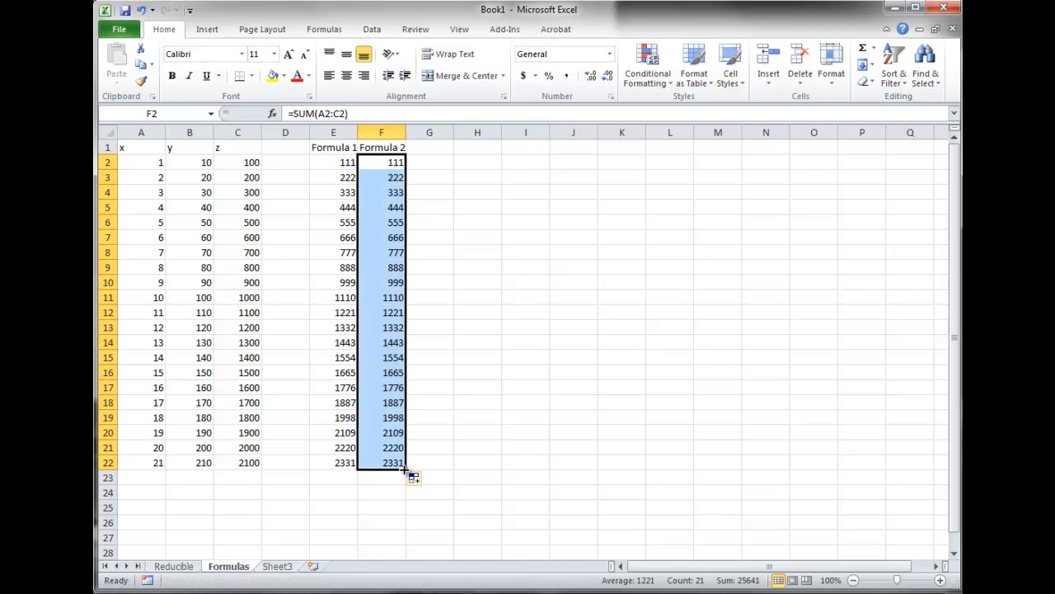
{"action": "left_click", "coordinate": [383, 437]}
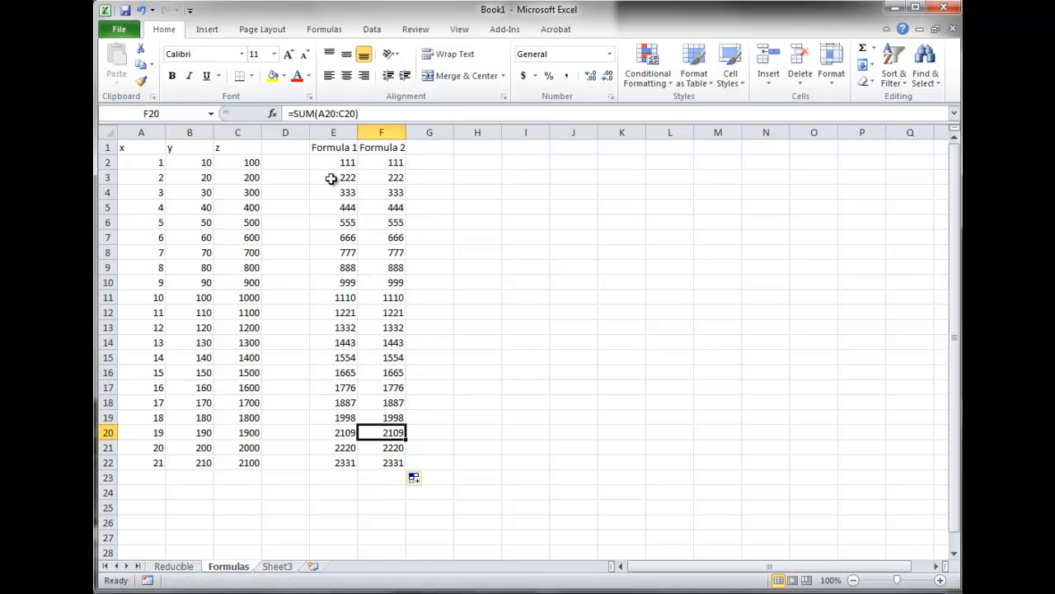
Clear the copied formulas from cells E3 to F22
{"action": "left_click_drag", "start_coordinate": [331, 179], "coordinate": [386, 459]}
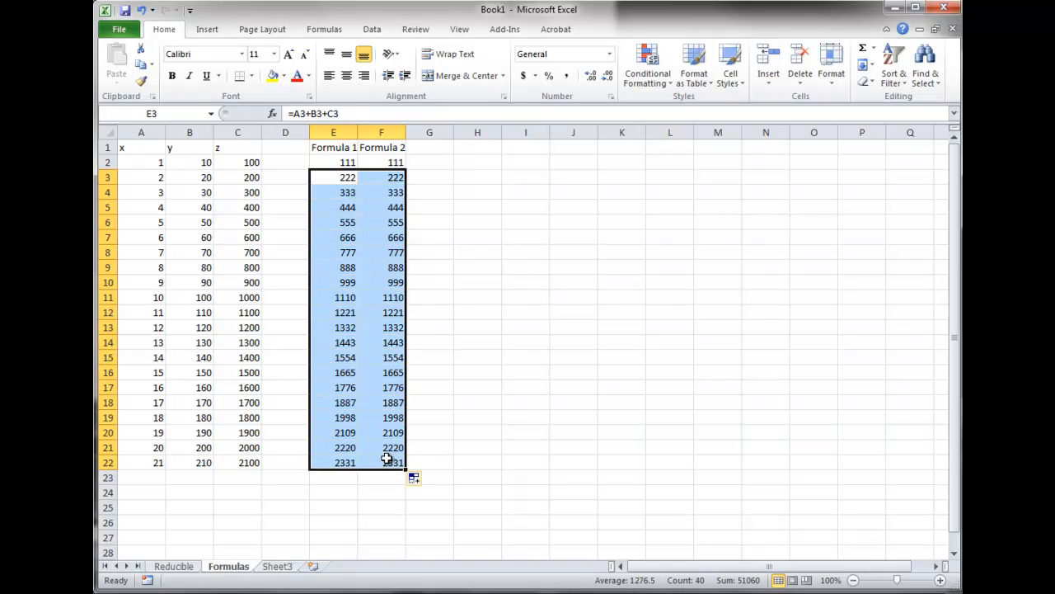
{"action": "key", "text": "Delete"}
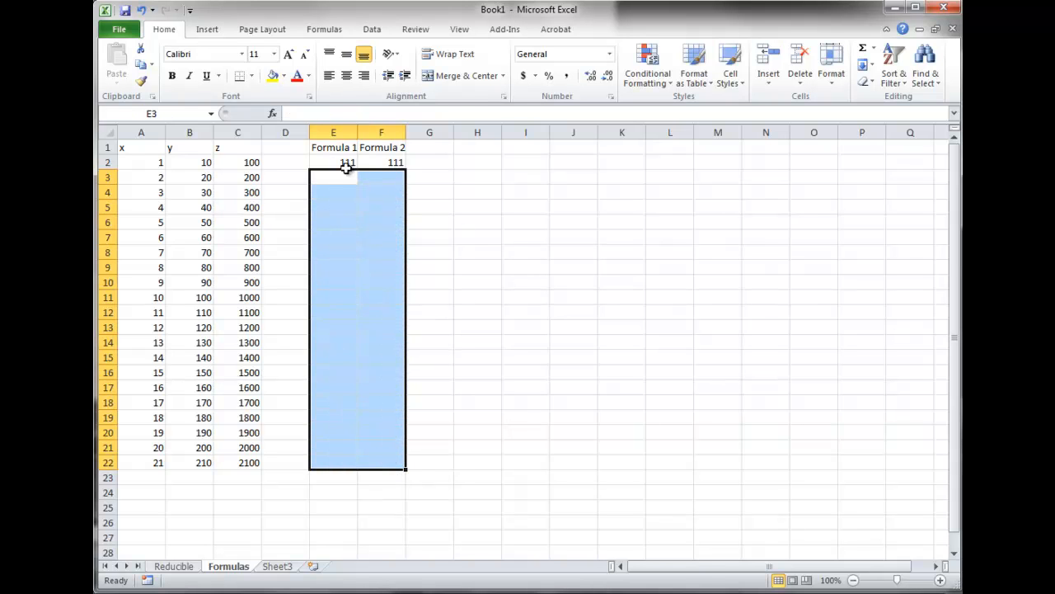
Clear all formulas from cells E2 to F22, keeping the Formula 1 and Formula 2 headings
{"action": "left_click_drag", "start_coordinate": [345, 162], "coordinate": [408, 467]}
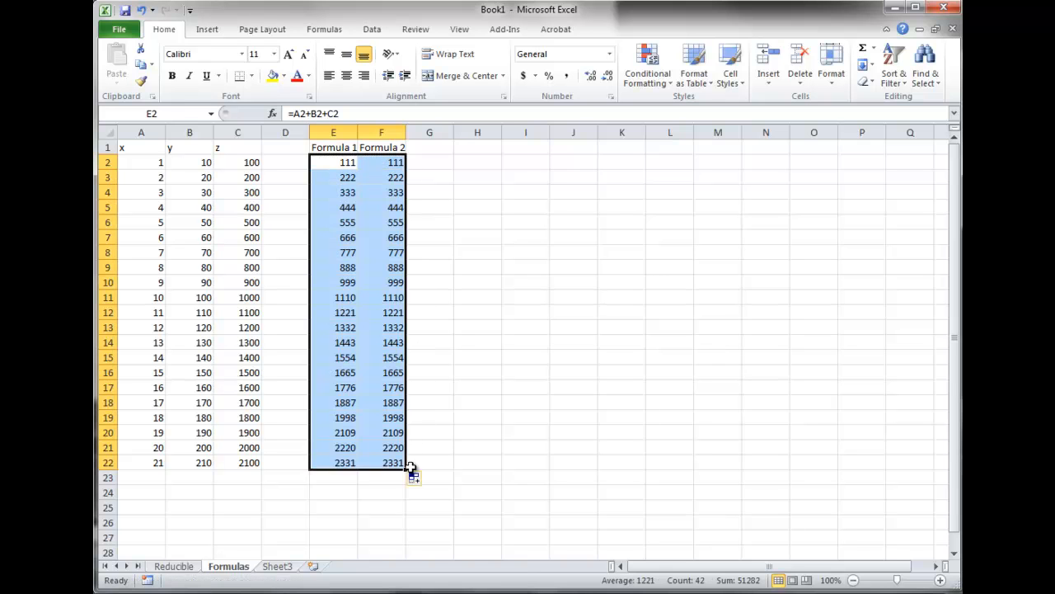
{"action": "left_click", "coordinate": [396, 324]}
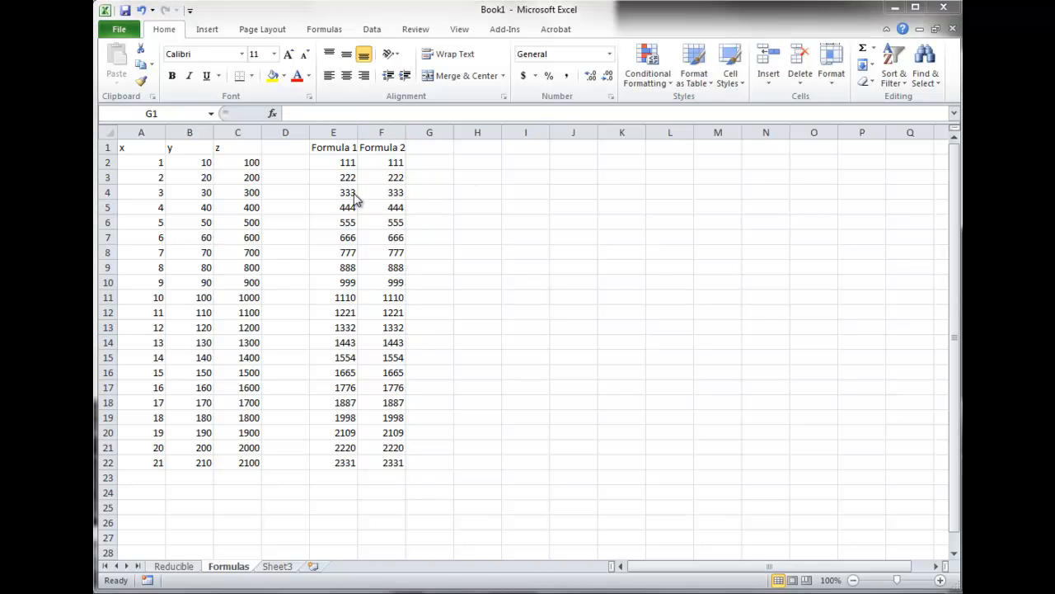
{"action": "left_click_drag", "start_coordinate": [332, 162], "coordinate": [400, 467]}
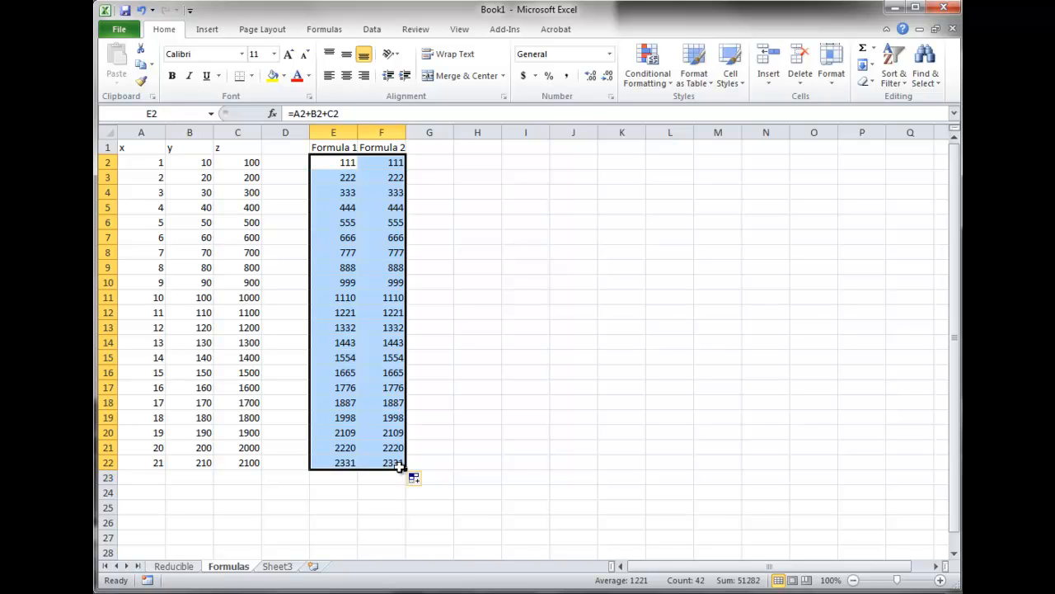
{"action": "key", "text": "Delete"}
{"action": "left_click", "coordinate": [344, 162]}
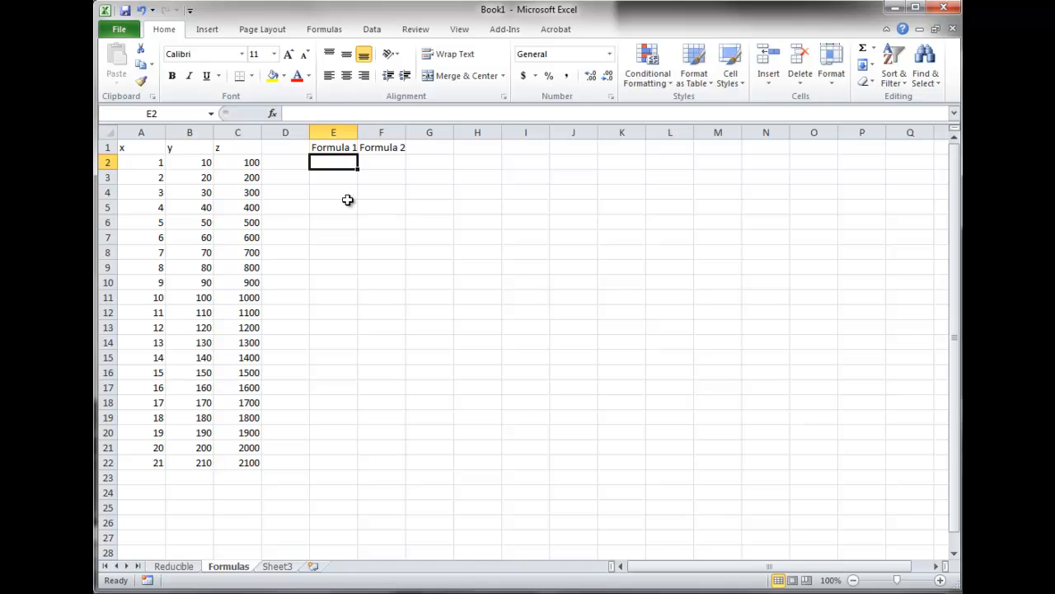
Inspect the x, y and z value cells in rows 2 and 3
{"action": "left_click", "coordinate": [142, 162]}
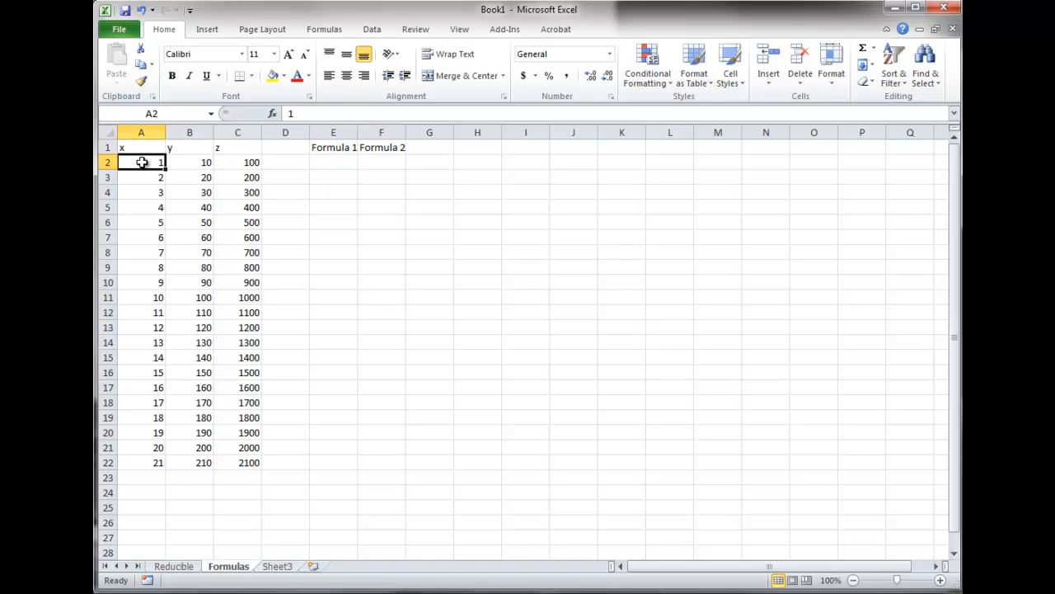
{"action": "left_click", "coordinate": [202, 162]}
{"action": "left_click", "coordinate": [240, 162]}
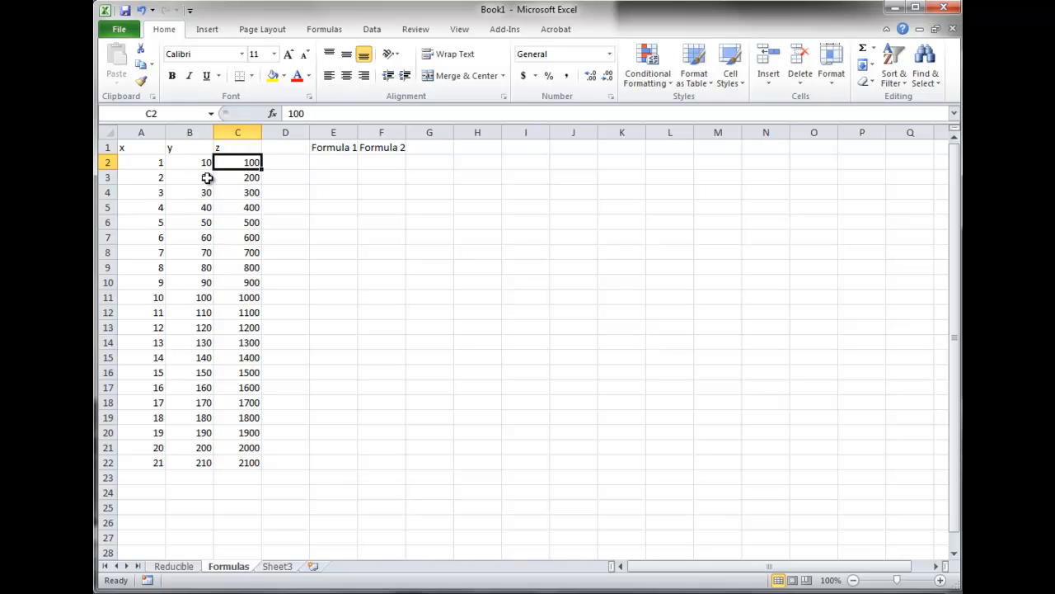
{"action": "left_click", "coordinate": [323, 179]}
{"action": "left_click_drag", "start_coordinate": [196, 177], "coordinate": [230, 176]}
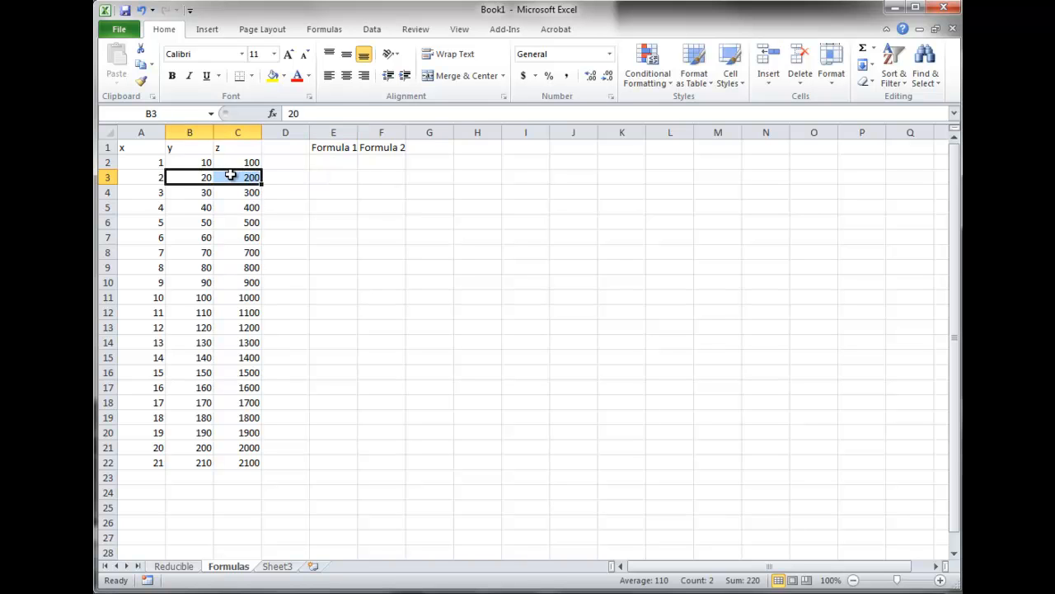
{"action": "left_click", "coordinate": [143, 162]}
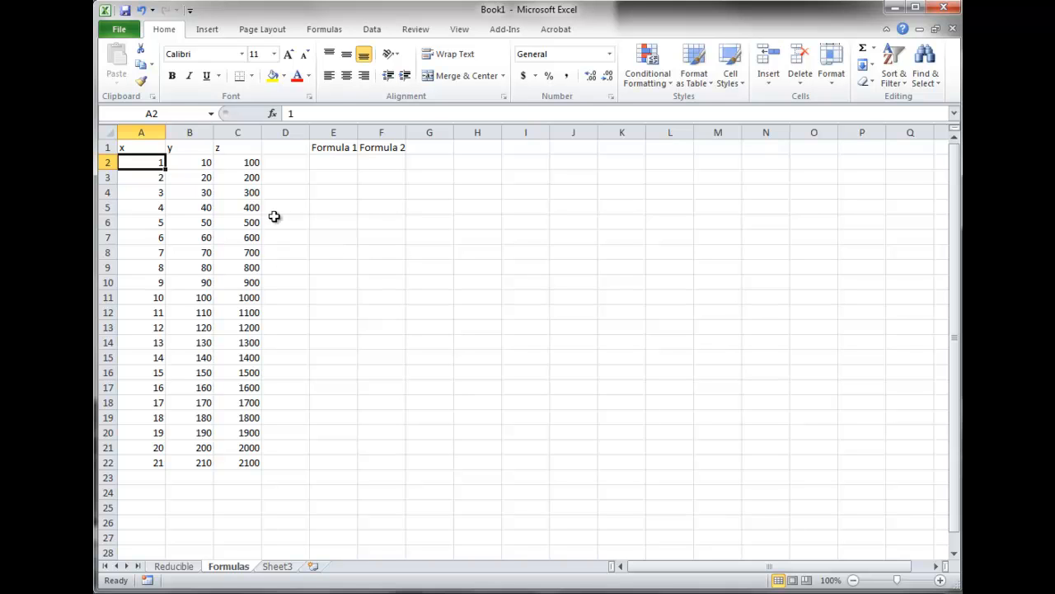
Enter the formula =$A$2+B2+C2 in cell E2, making the reference to A2 absolute
{"action": "left_click", "coordinate": [330, 163]}
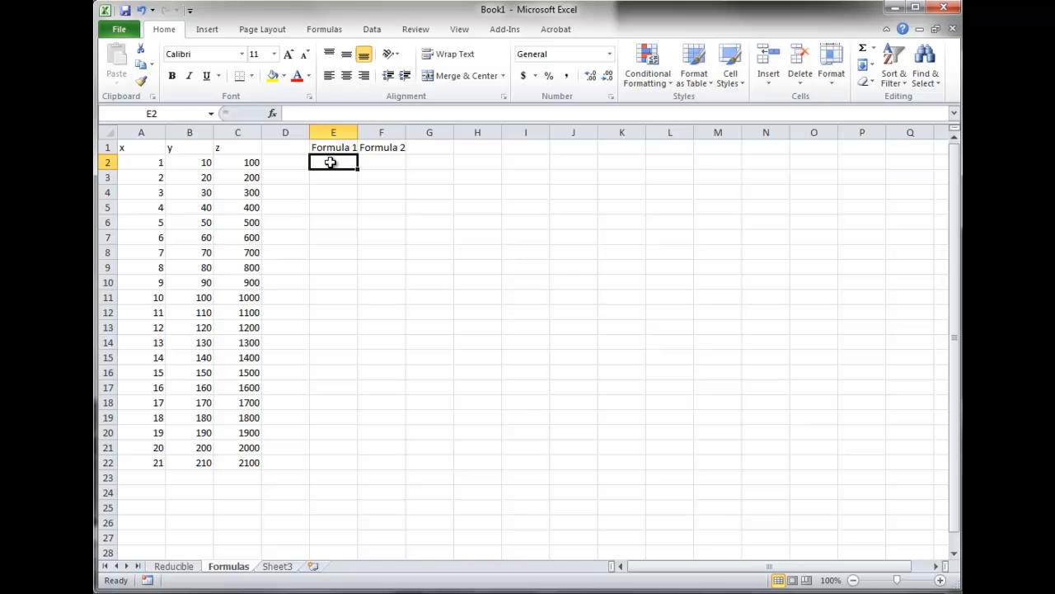
{"action": "type", "text": "="}
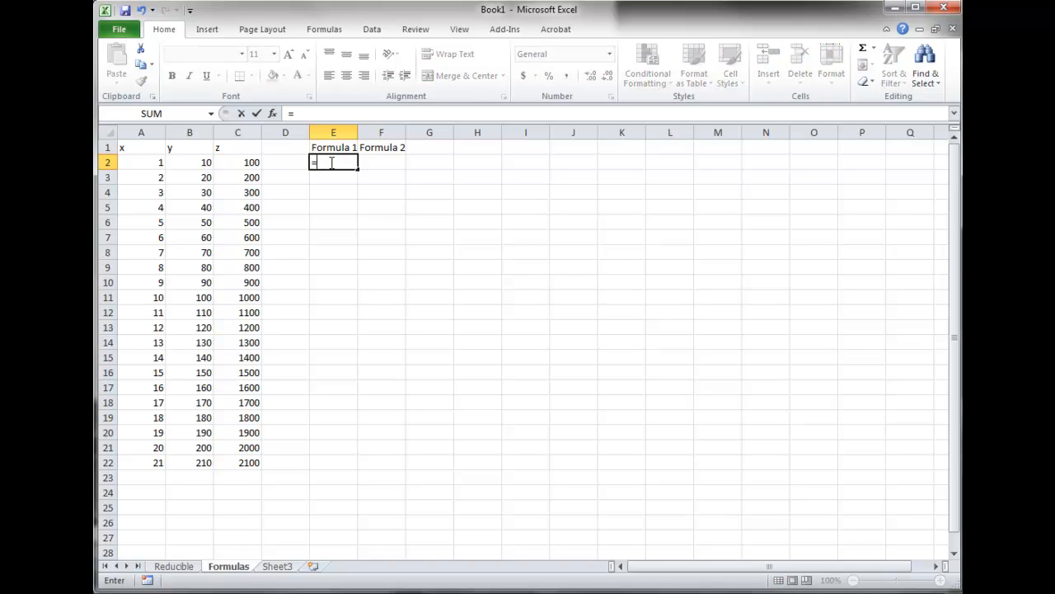
{"action": "left_click", "coordinate": [153, 164]}
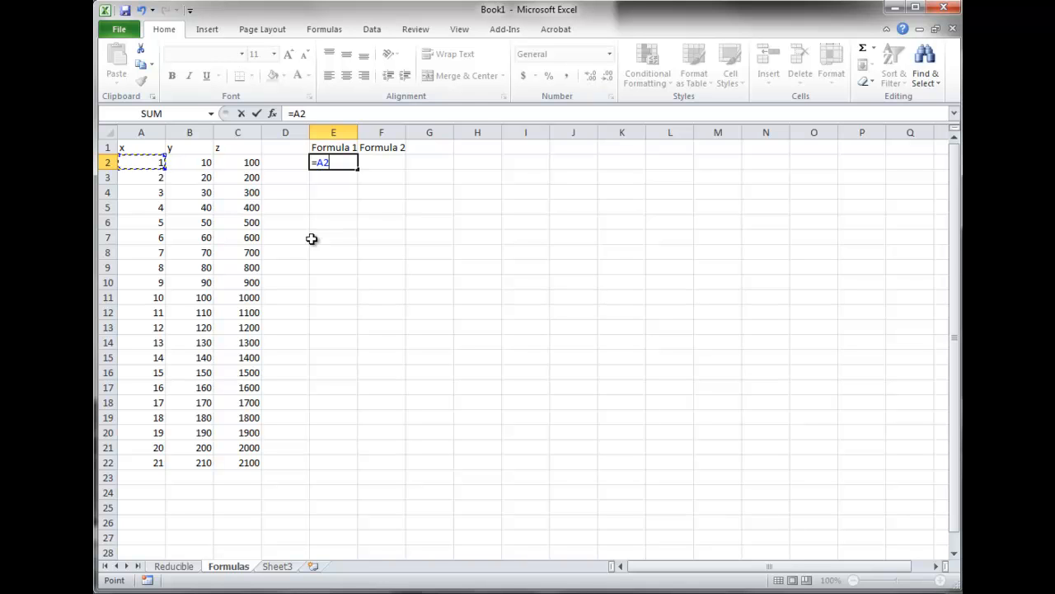
{"action": "left_click", "coordinate": [320, 162]}
{"action": "type", "text": "$A$"}
{"action": "type", "text": "+"}
{"action": "left_click", "coordinate": [189, 161]}
{"action": "type", "text": "+"}
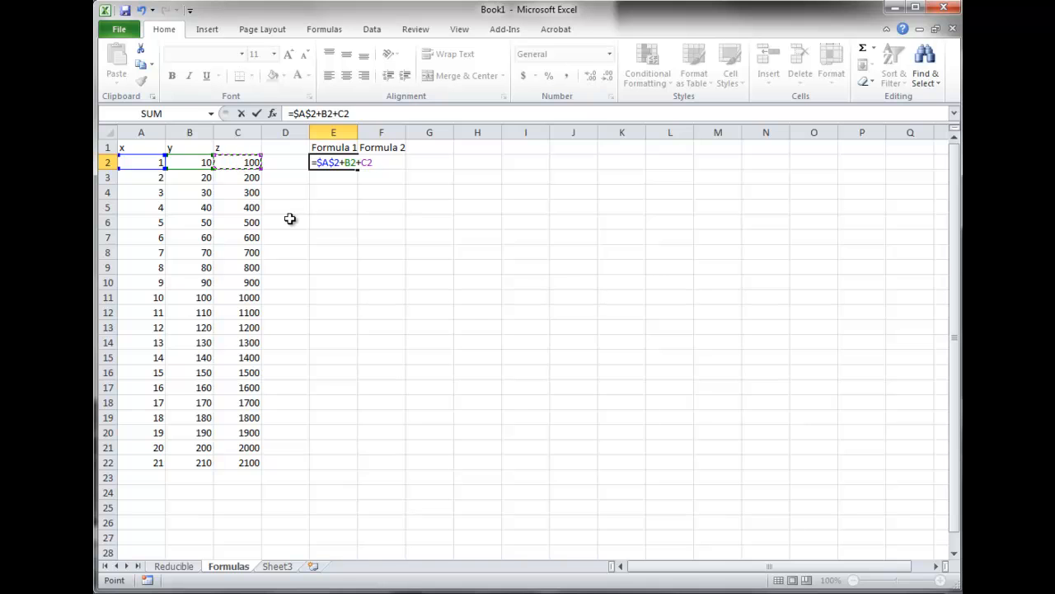
{"action": "key", "text": "Return"}
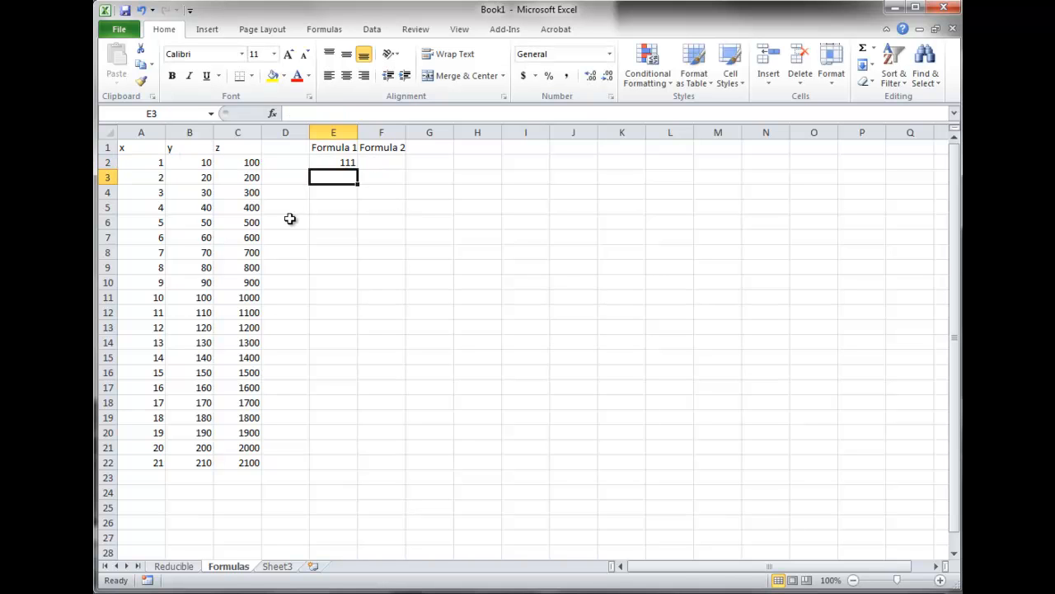
{"action": "left_click", "coordinate": [343, 163]}
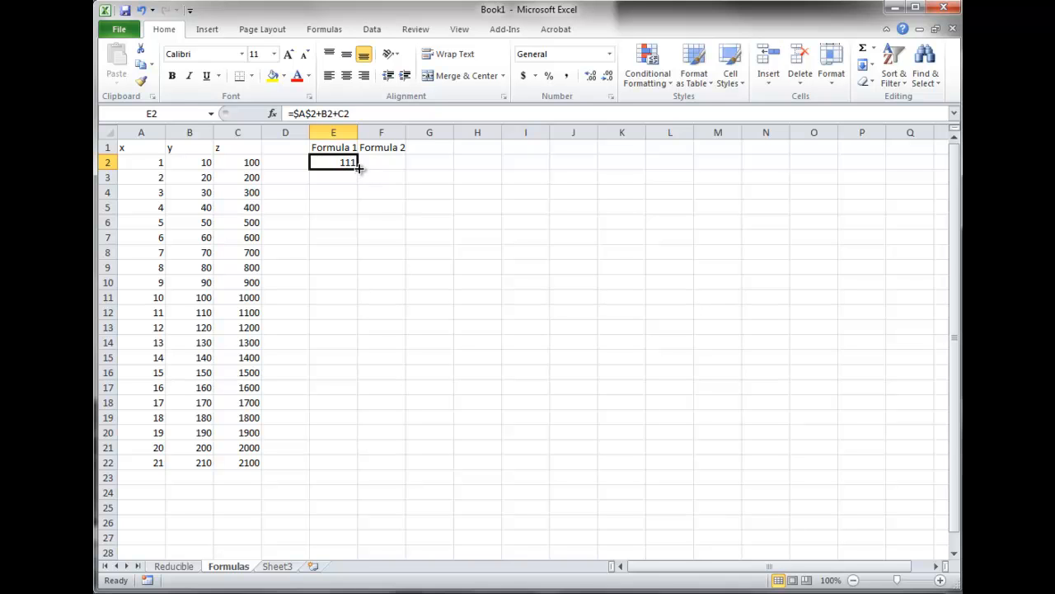
Fill the formula in E2 down to E3 and then E4, checking how the copied references change
{"action": "left_click_drag", "start_coordinate": [358, 174], "coordinate": [360, 181]}
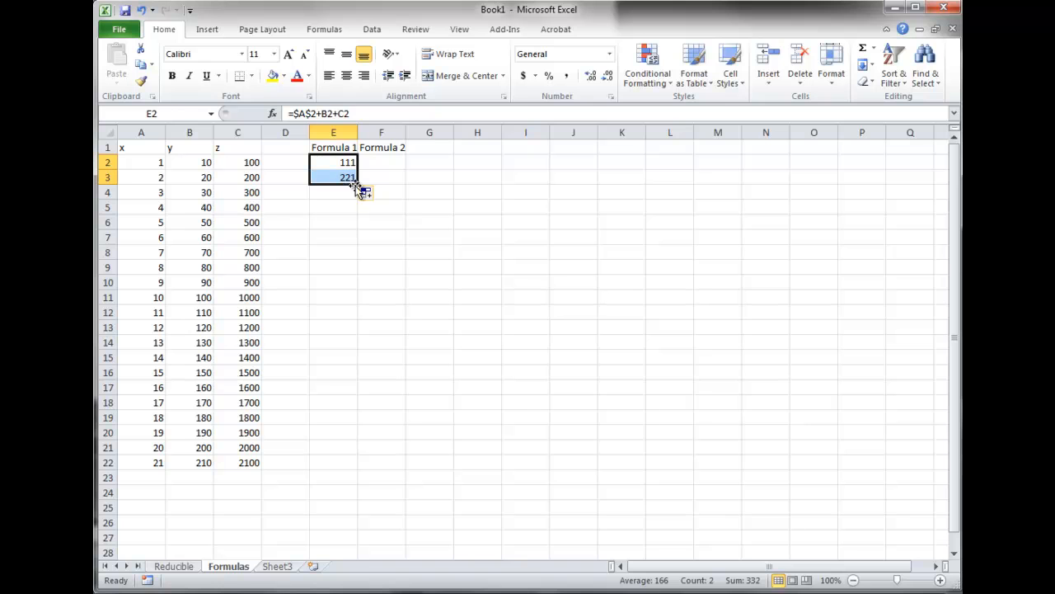
{"action": "left_click", "coordinate": [333, 178]}
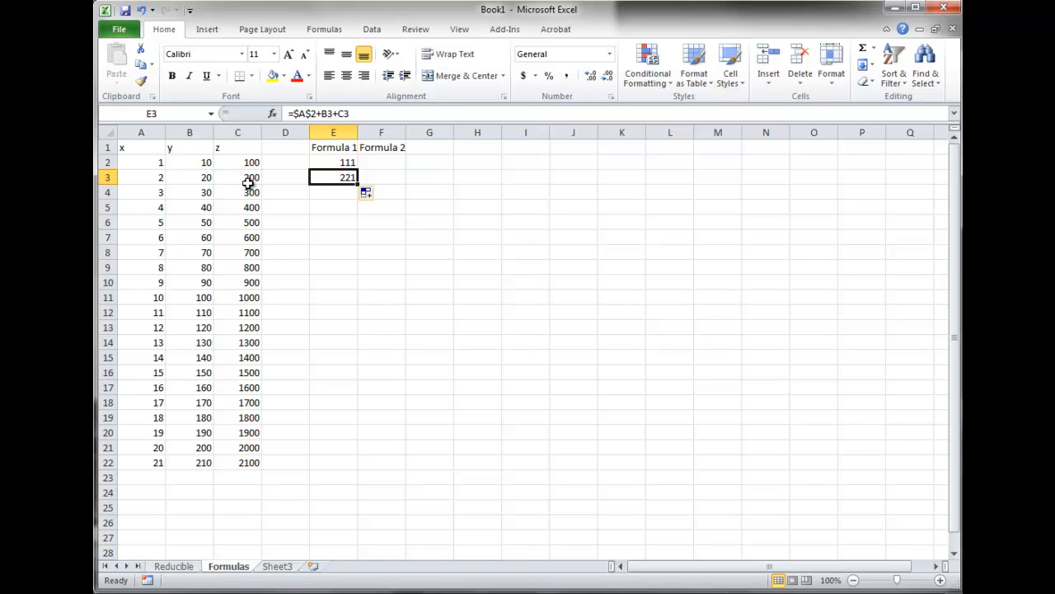
{"action": "left_click_drag", "start_coordinate": [358, 185], "coordinate": [355, 195]}
{"action": "left_click", "coordinate": [327, 192]}
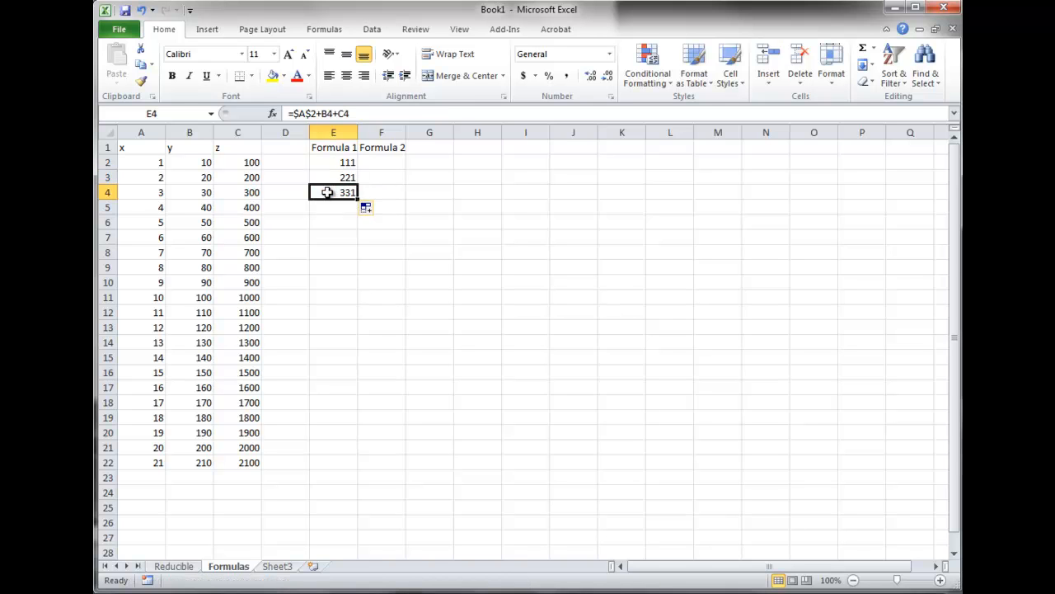
Highlight cell A2 with a yellow fill
{"action": "left_click", "coordinate": [144, 162]}
{"action": "left_click", "coordinate": [273, 75]}
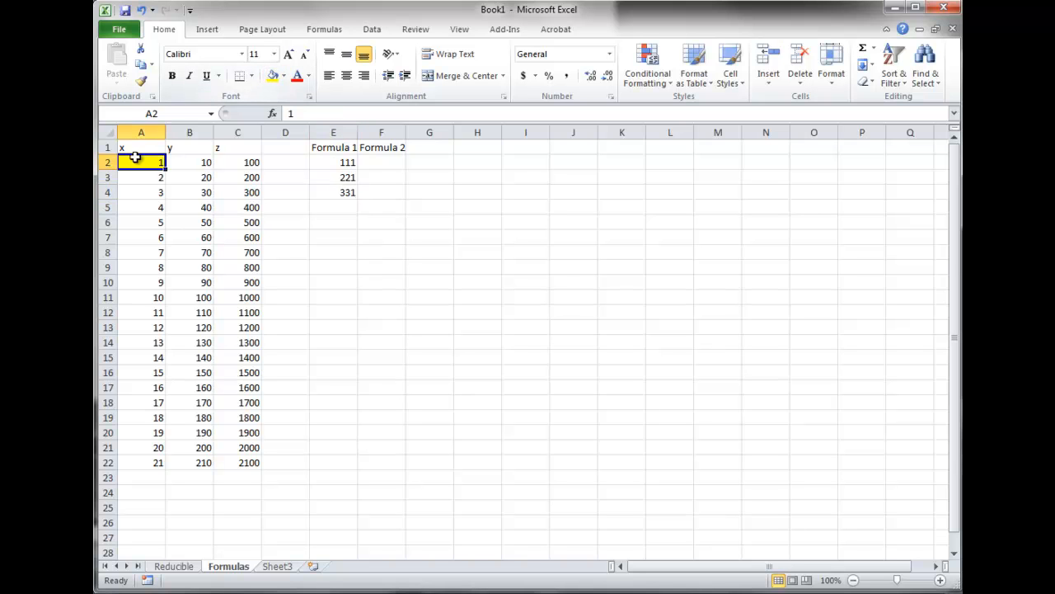
Fill the Formula 1 formula from E4 down to E10
{"action": "left_click", "coordinate": [332, 193]}
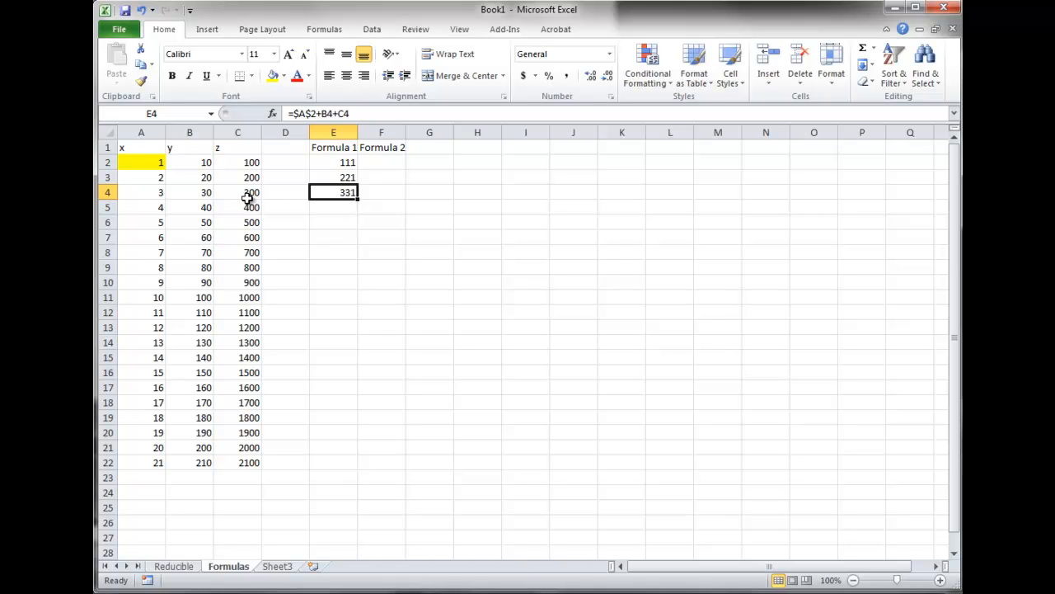
{"action": "left_click_drag", "start_coordinate": [359, 200], "coordinate": [355, 295]}
{"action": "left_click", "coordinate": [331, 254]}
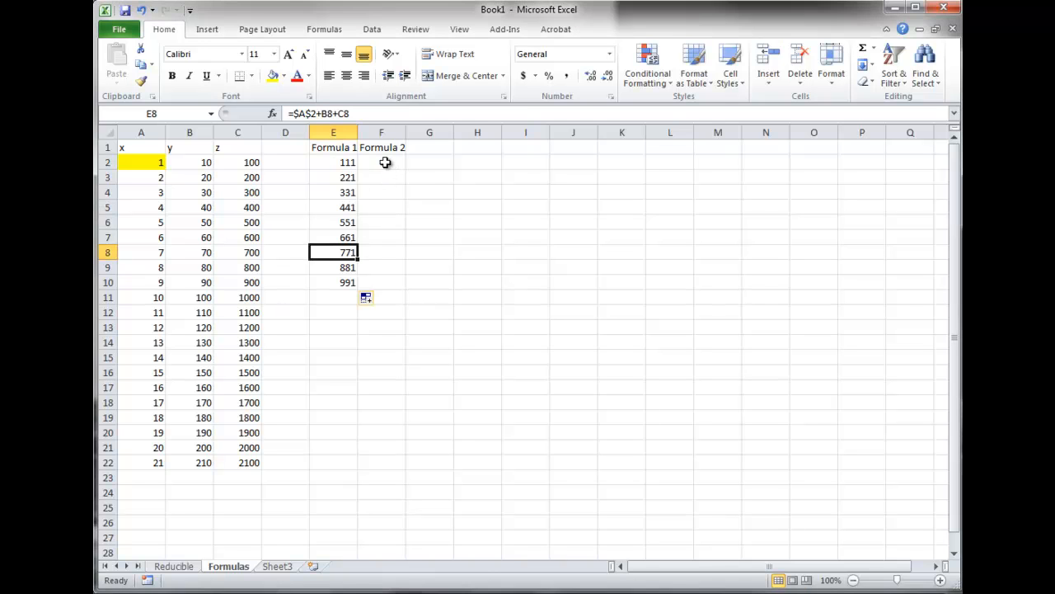
Enter the formula =A2*B2/C2 in cell F2 and fill it down to F9
{"action": "left_click", "coordinate": [385, 162]}
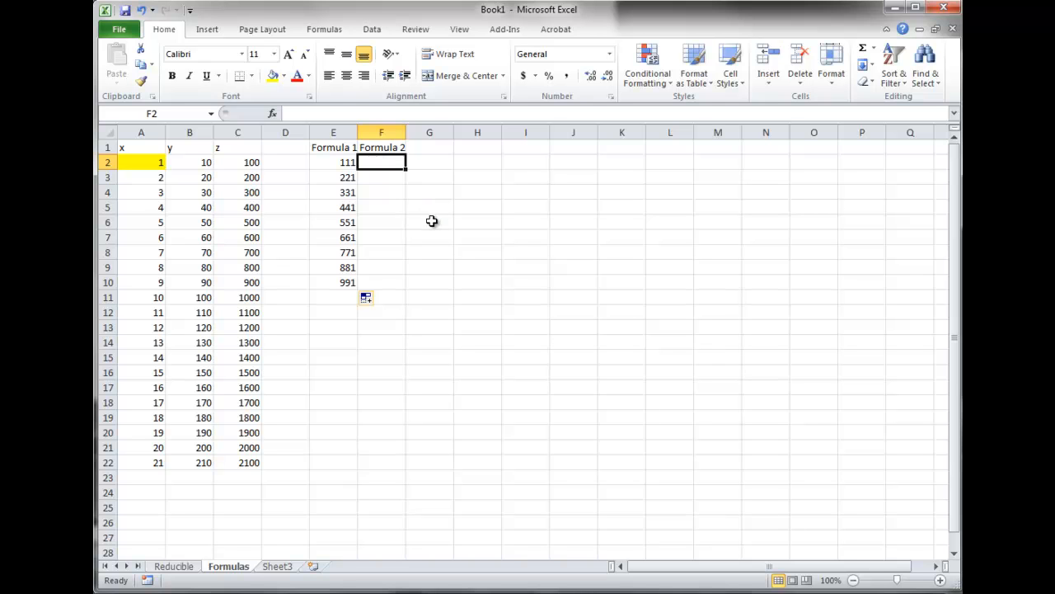
{"action": "type", "text": "="}
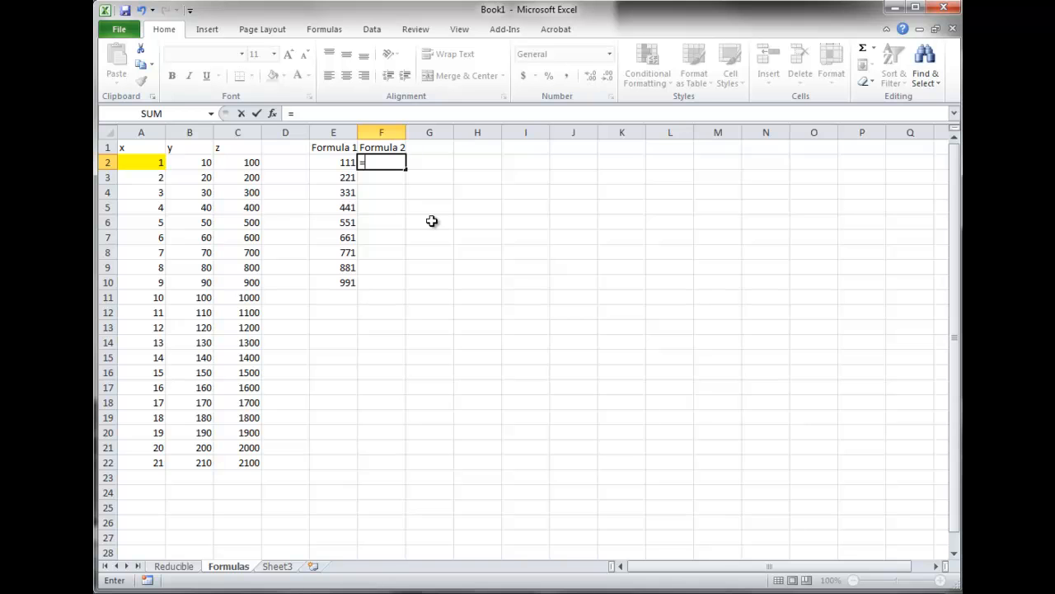
{"action": "left_click", "coordinate": [155, 163]}
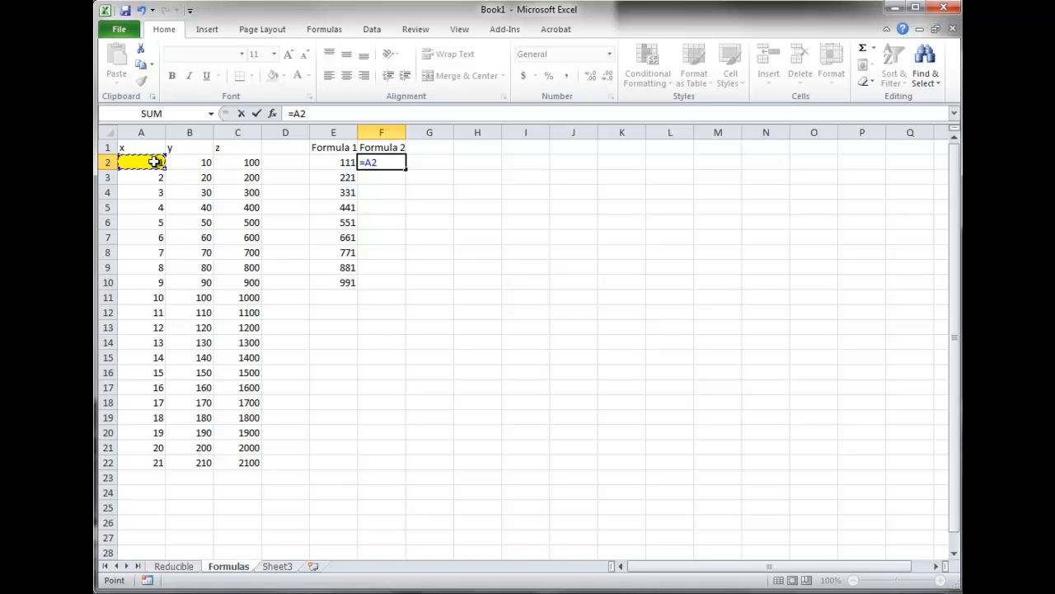
{"action": "type", "text": "*"}
{"action": "left_click", "coordinate": [198, 163]}
{"action": "type", "text": "/"}
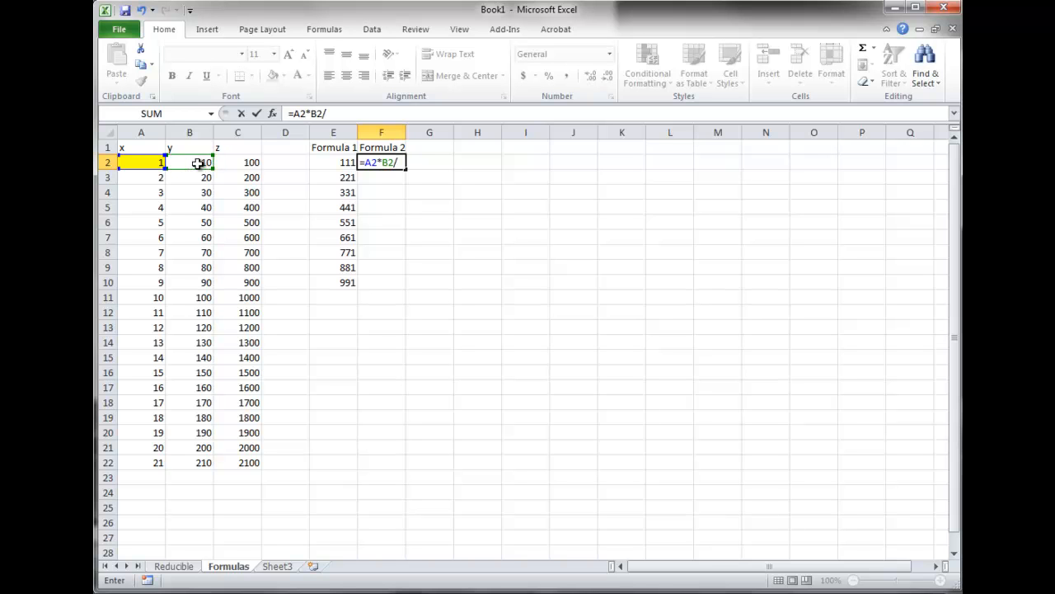
{"action": "left_click", "coordinate": [251, 164]}
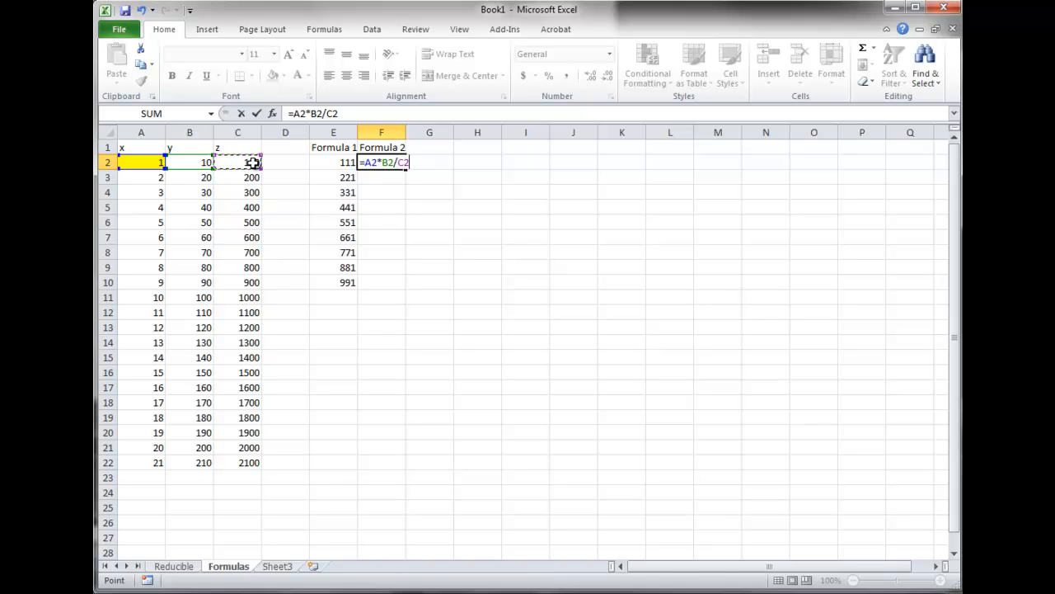
{"action": "key", "text": "Return"}
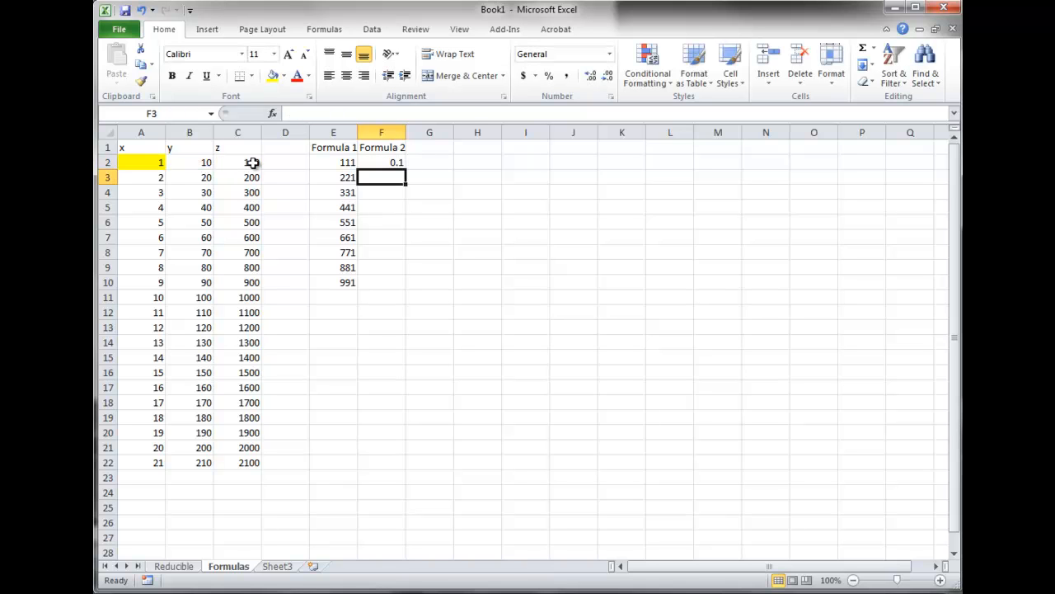
{"action": "left_click", "coordinate": [398, 163]}
{"action": "left_click_drag", "start_coordinate": [408, 168], "coordinate": [406, 277]}
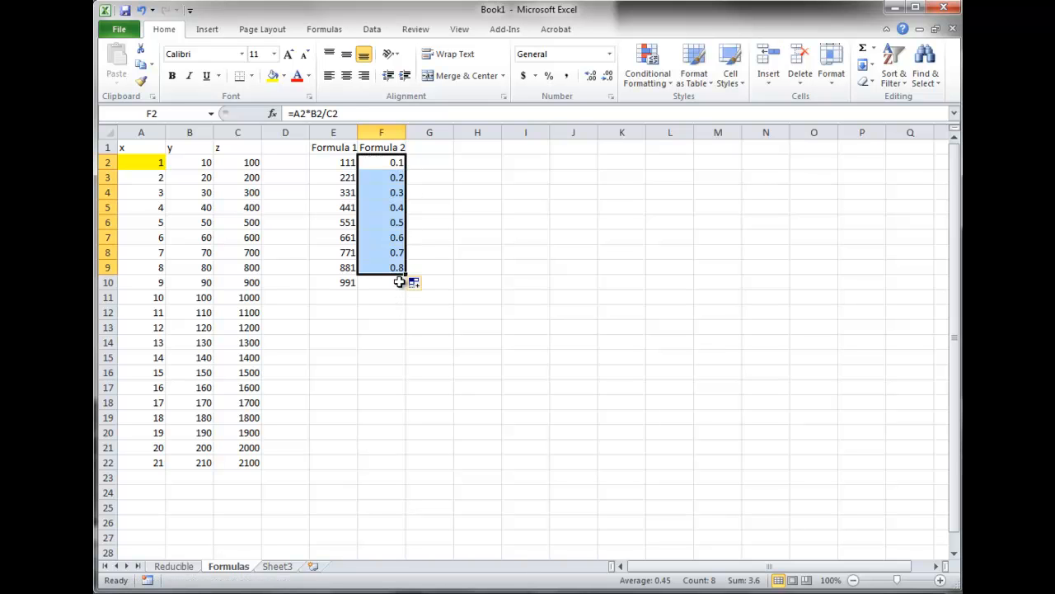